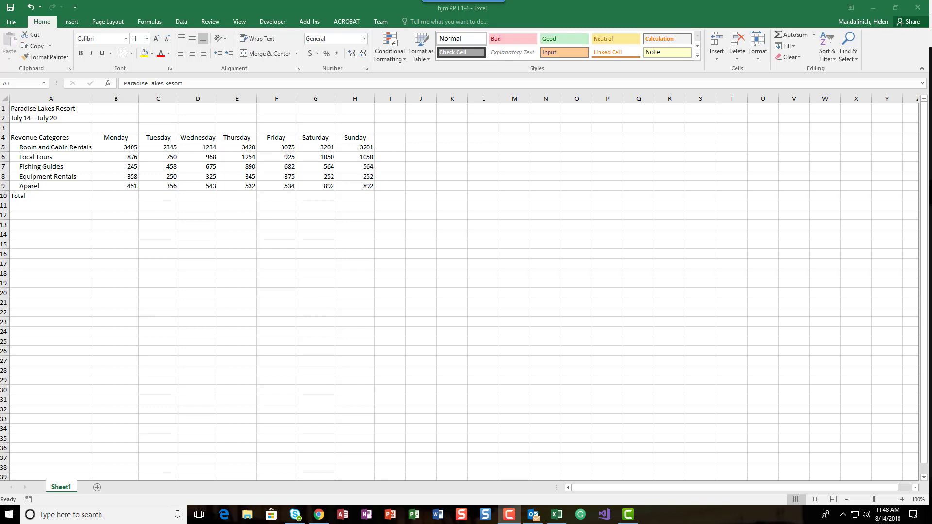
# Enter "Label" in K4 and "alphanumeric" in L4, beside the revenue table.
pyautogui.click(468, 139)
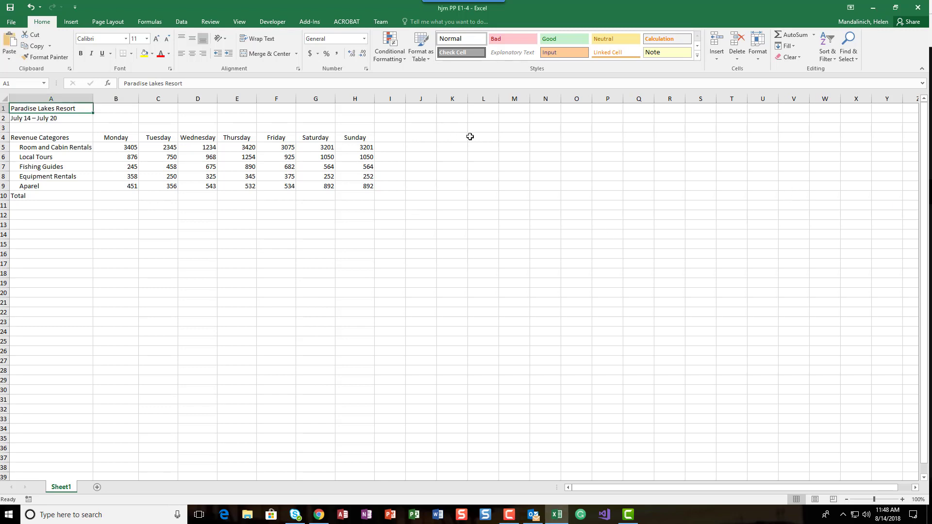
pyautogui.click(463, 139)
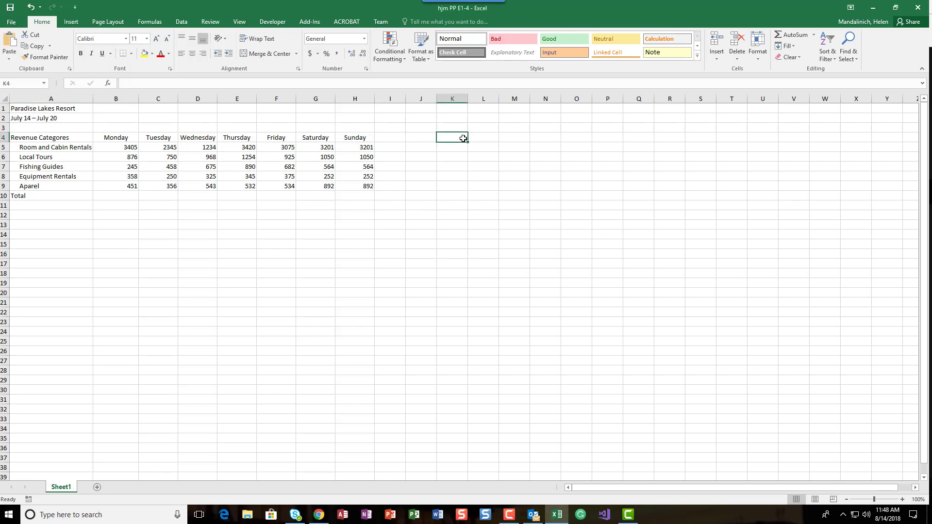
pyautogui.write('Label')
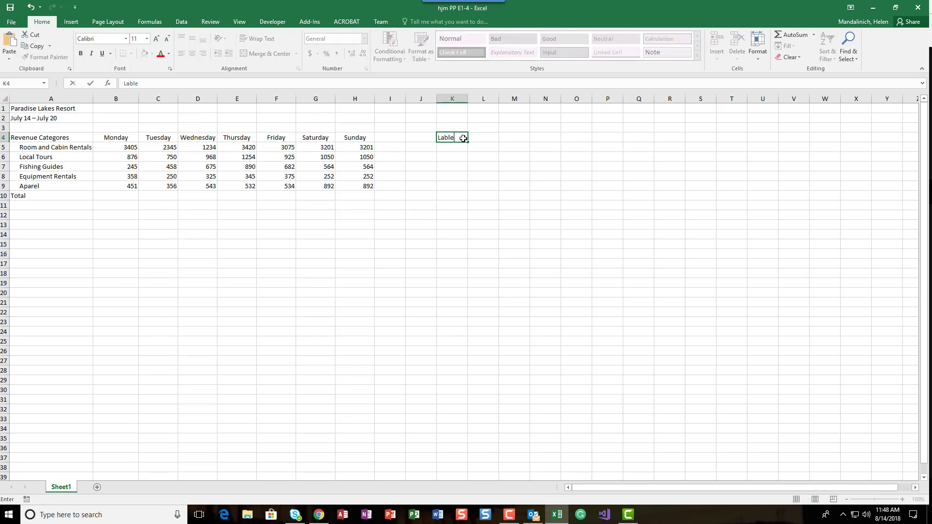
pyautogui.press('Return')
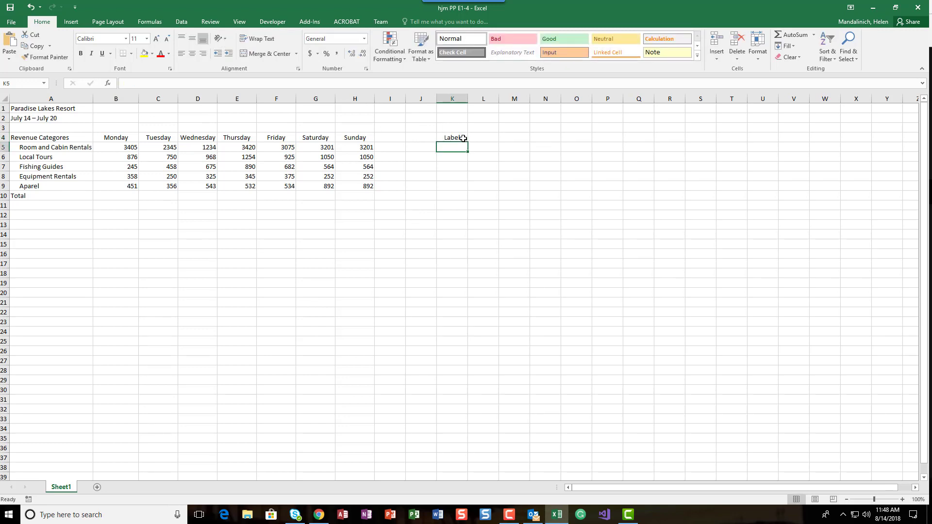
pyautogui.press('Up')
pyautogui.press('Right')
pyautogui.write('alph')
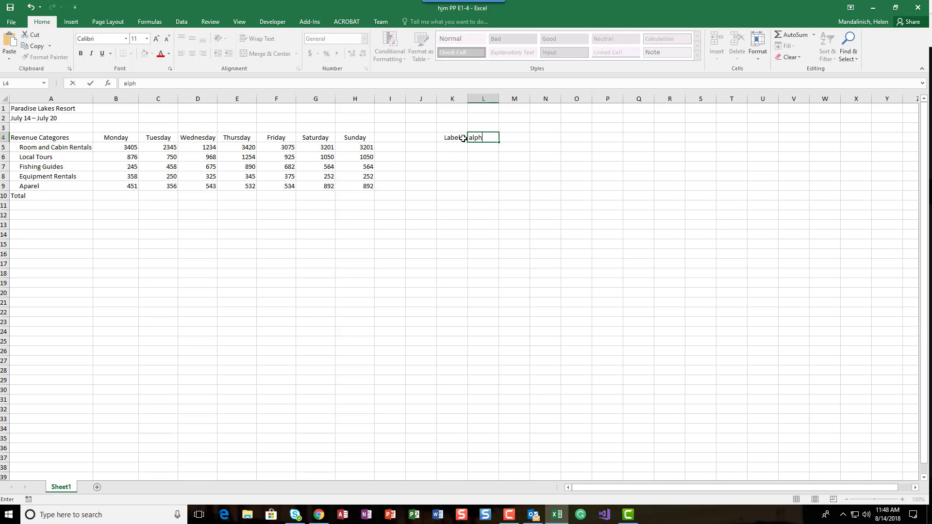
pyautogui.write('anumeric')
pyautogui.press('Return')
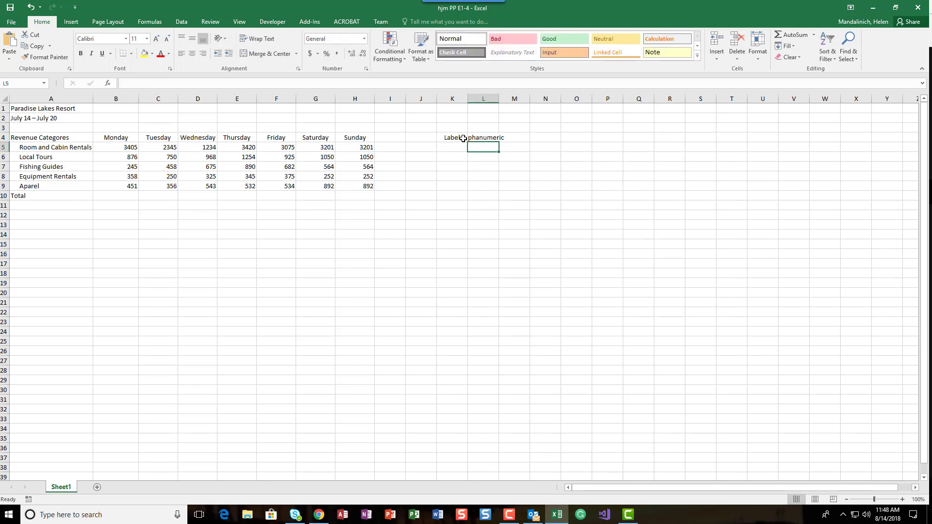
# Fit column L's width to its content and enter "Not Math" in M4.
pyautogui.doubleClick(499, 99)
pyautogui.click(505, 137)
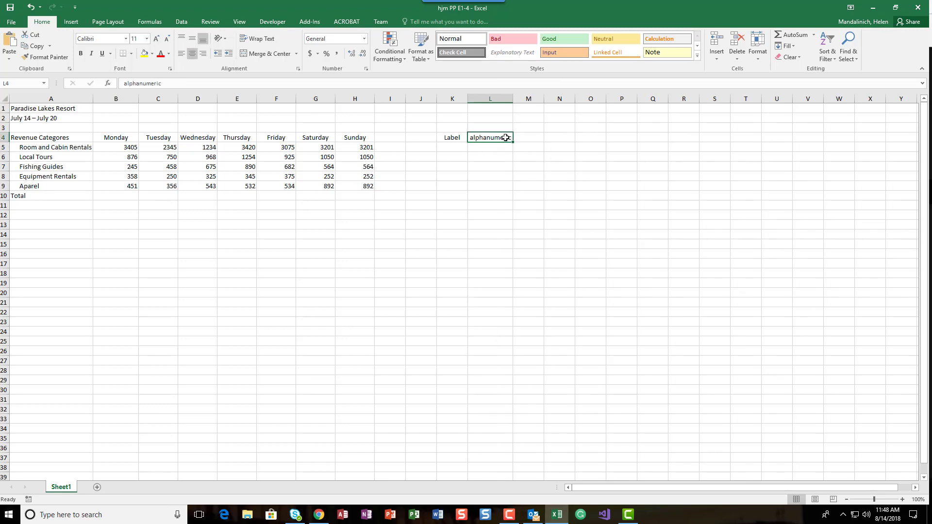
pyautogui.click(521, 137)
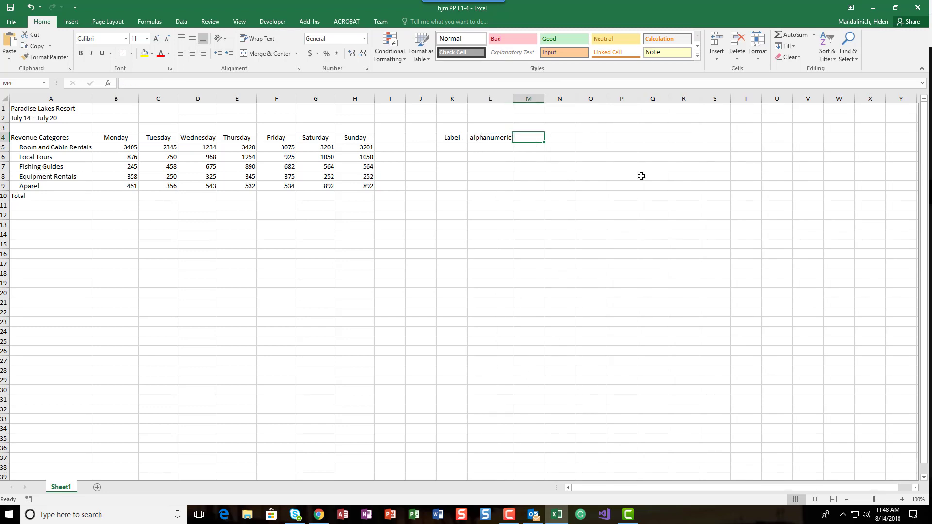
pyautogui.write('Not')
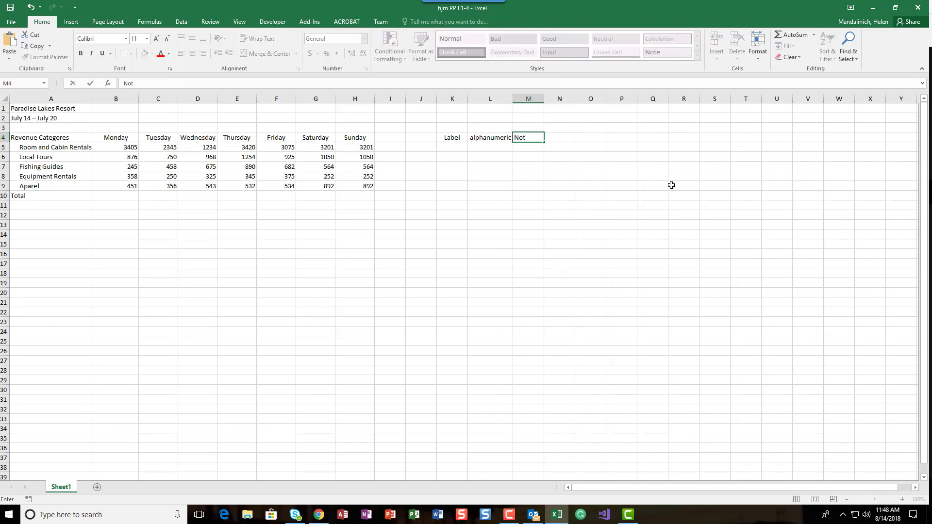
pyautogui.write(' Math')
pyautogui.press('Return')
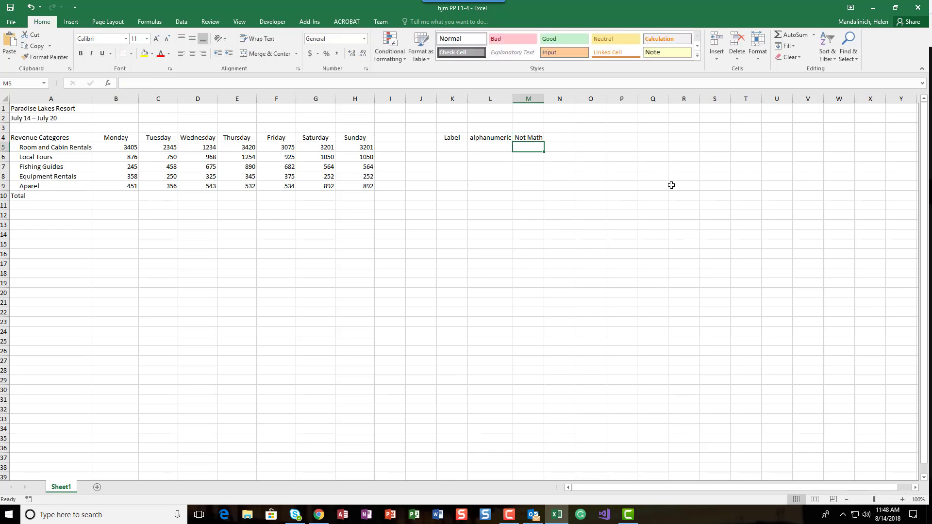
# Fill K5:M5 with "Value", "number, letters" and "CAN Math".
pyautogui.press('Left')
pyautogui.press('Left')
pyautogui.write('Value')
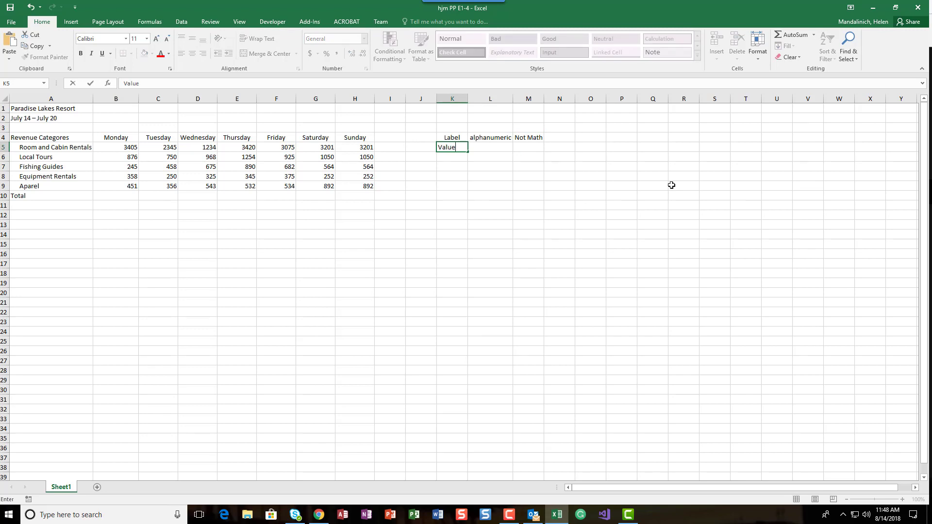
pyautogui.press('Tab')
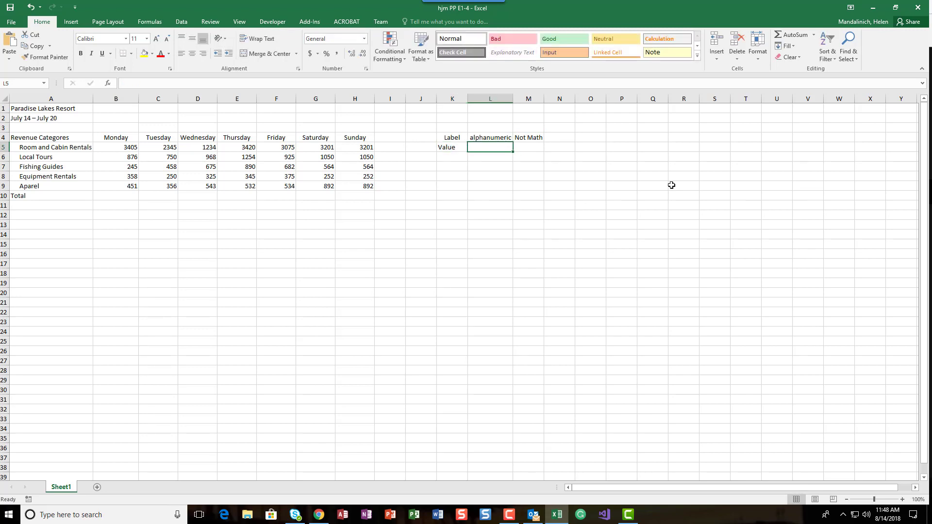
pyautogui.write('nu')
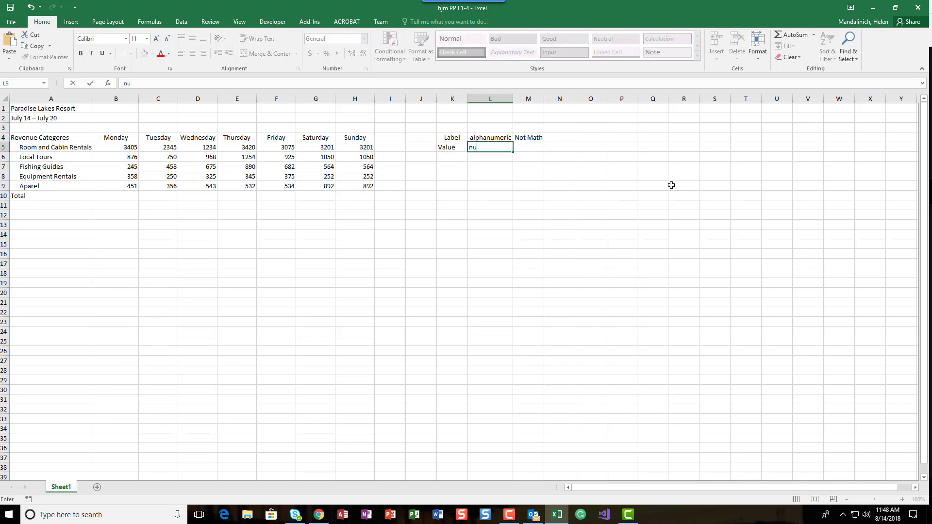
pyautogui.write('mber, letters')
pyautogui.press('Tab')
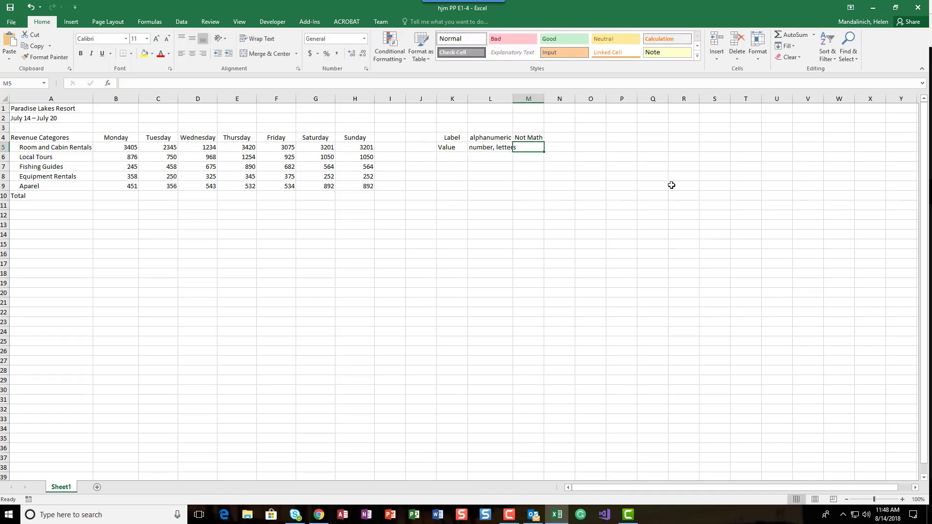
pyautogui.write('CAN Math')
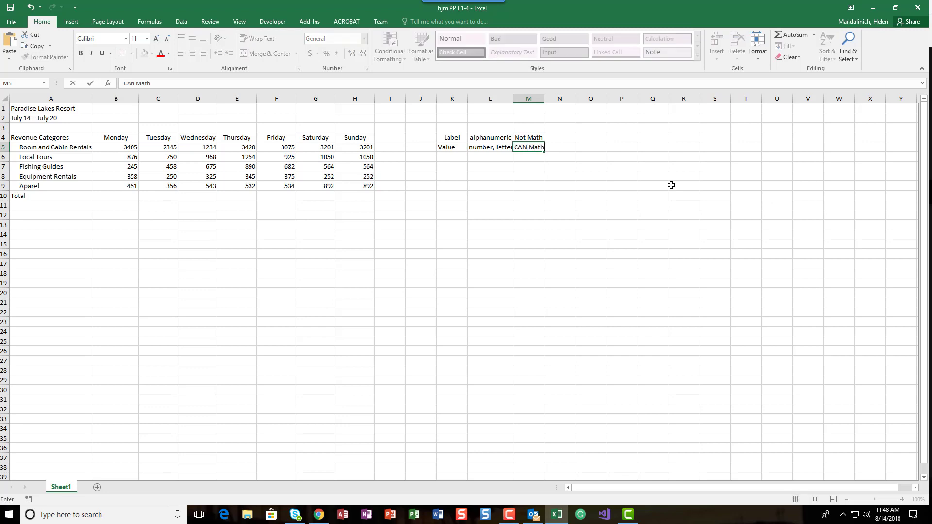
pyautogui.press('Return')
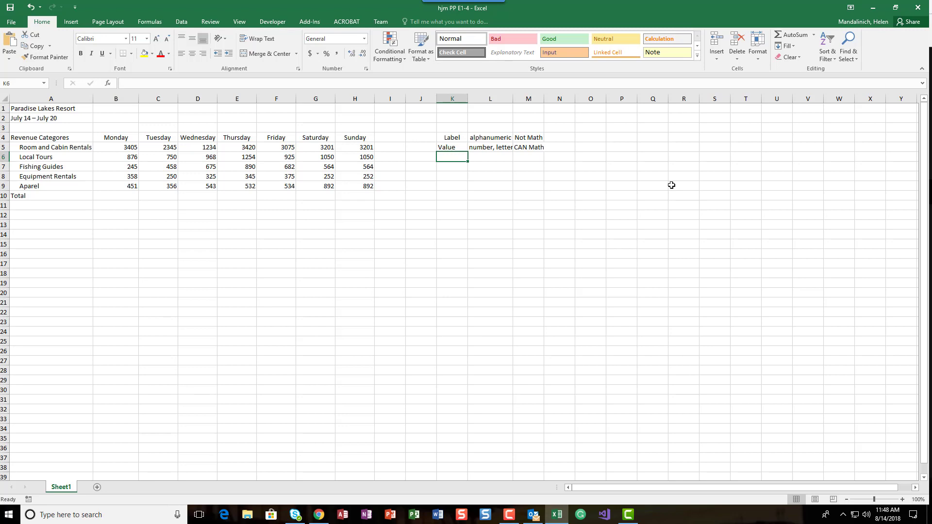
# Fill K6:M6 with "Formula", an equals sign stored as text, and "Math formula".
pyautogui.write('Formula')
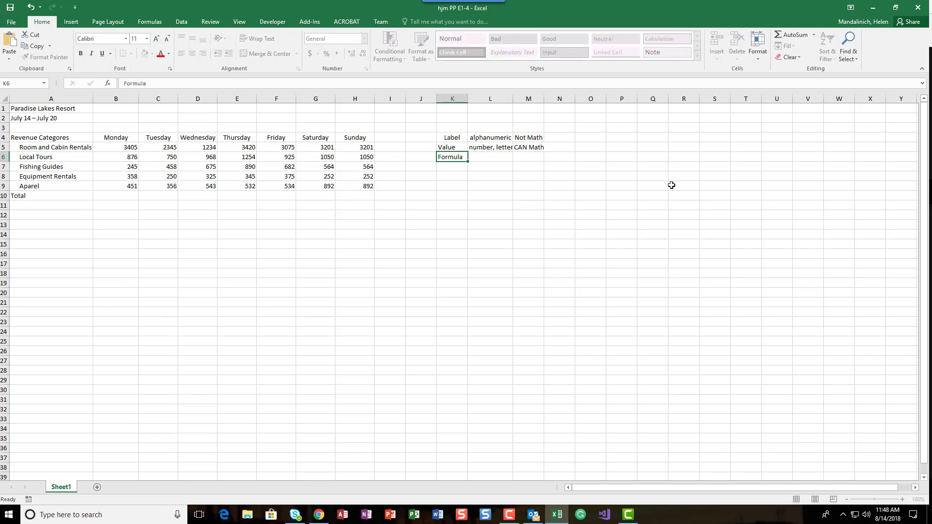
pyautogui.press('Tab')
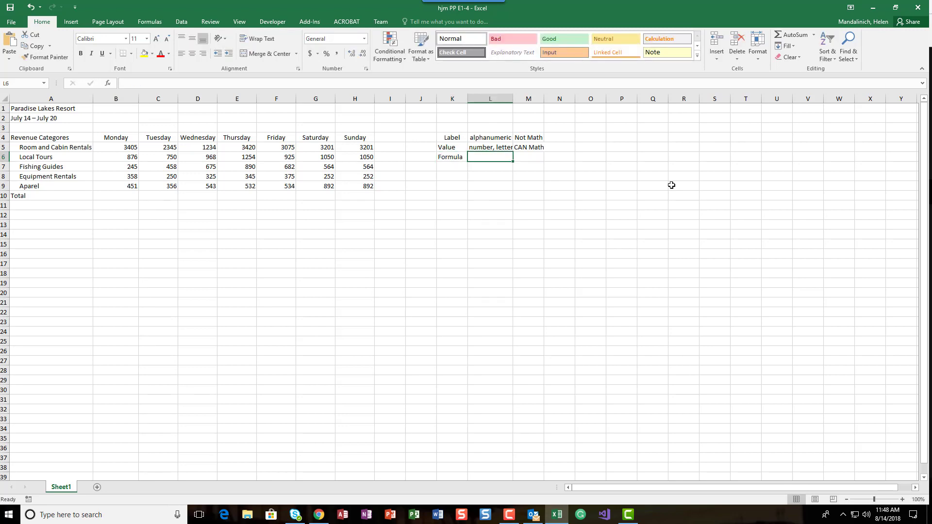
pyautogui.write("'=")
pyautogui.press('Tab')
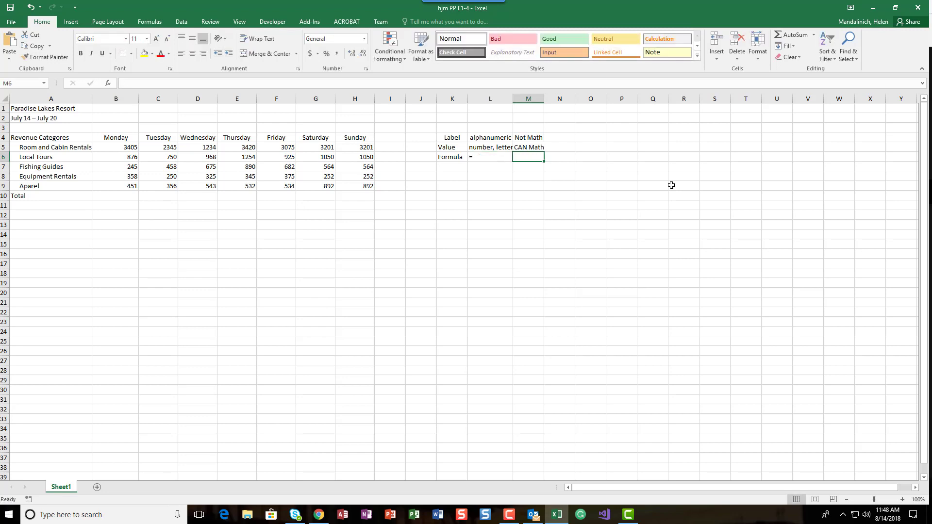
pyautogui.write('Math')
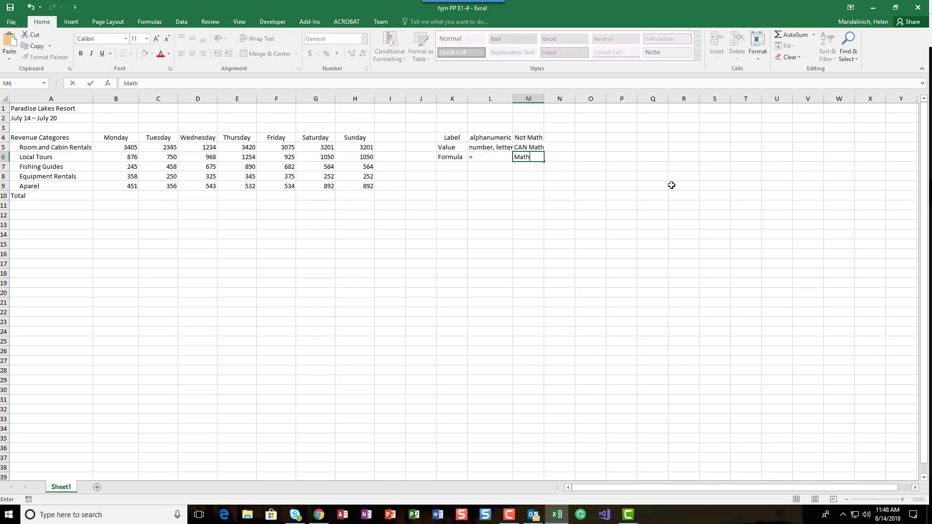
pyautogui.write(' formula')
pyautogui.press('Return')
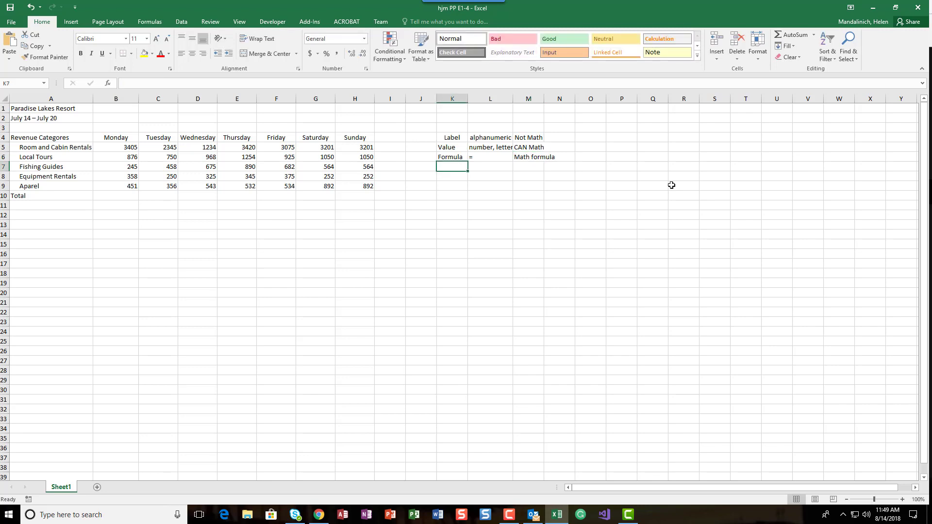
# Enter "Function" in K7 and write the empty function =sum() in L7.
pyautogui.write('Function')
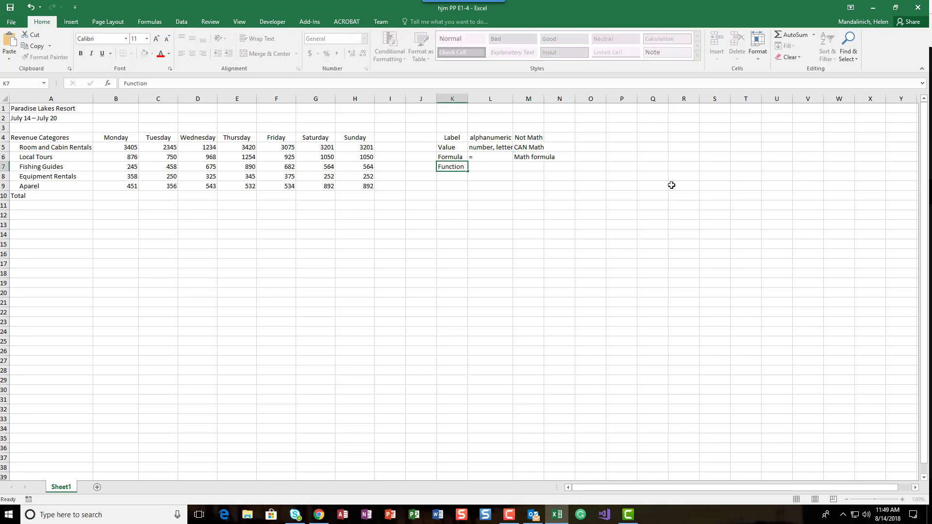
pyautogui.press('Tab')
pyautogui.write('=')
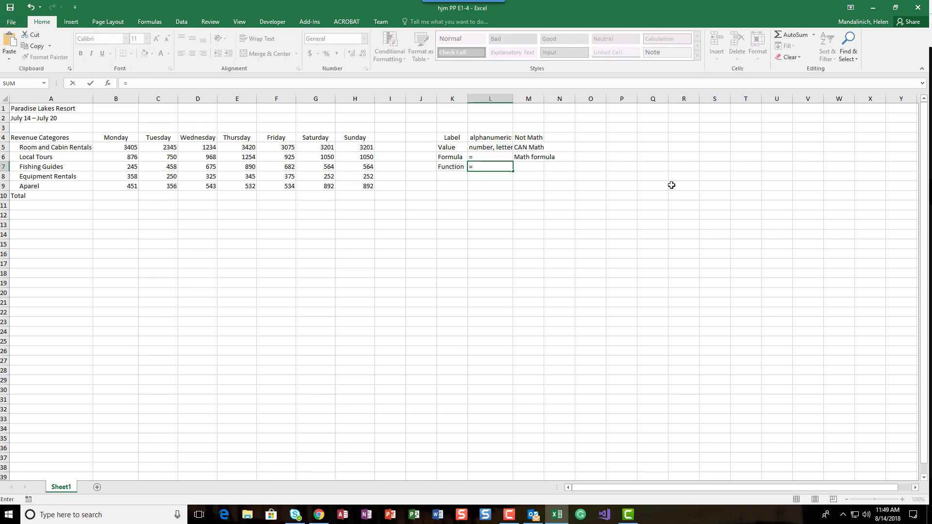
pyautogui.write('sum')
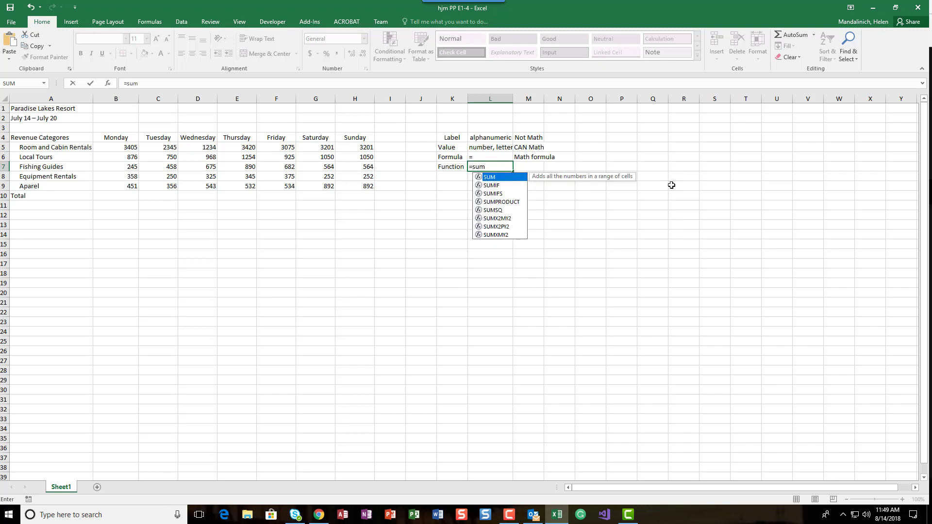
pyautogui.write('()')
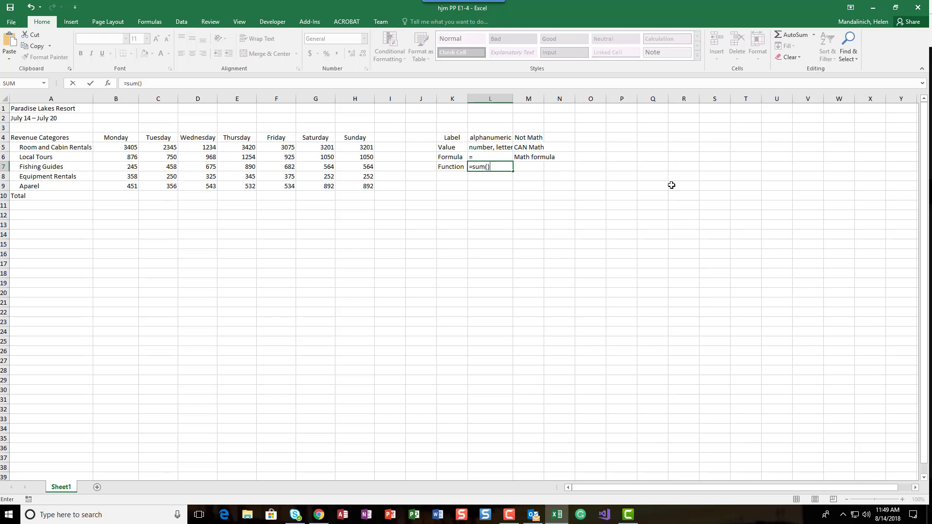
# Change the function in L7 to =today() and commit it.
pyautogui.click(488, 166)
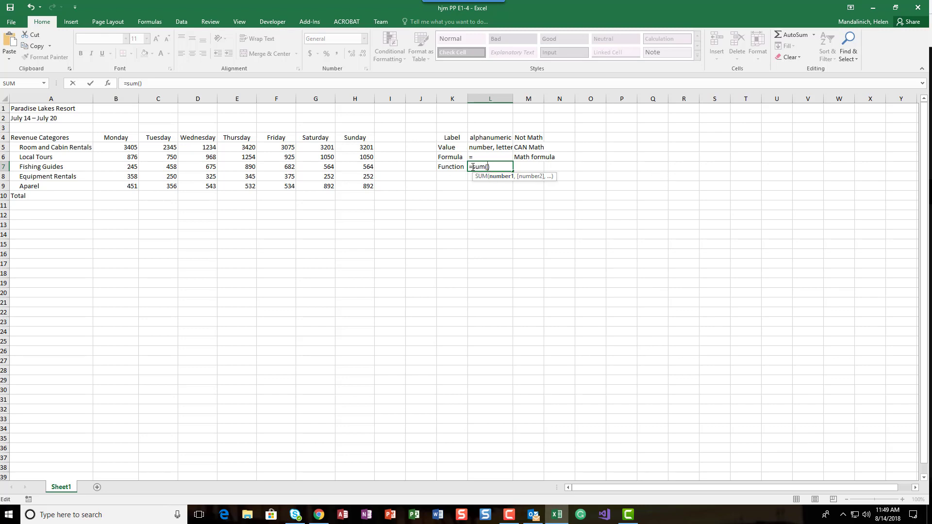
pyautogui.moveTo(503, 166); pyautogui.dragTo(503, 167)
pyautogui.write('today(')
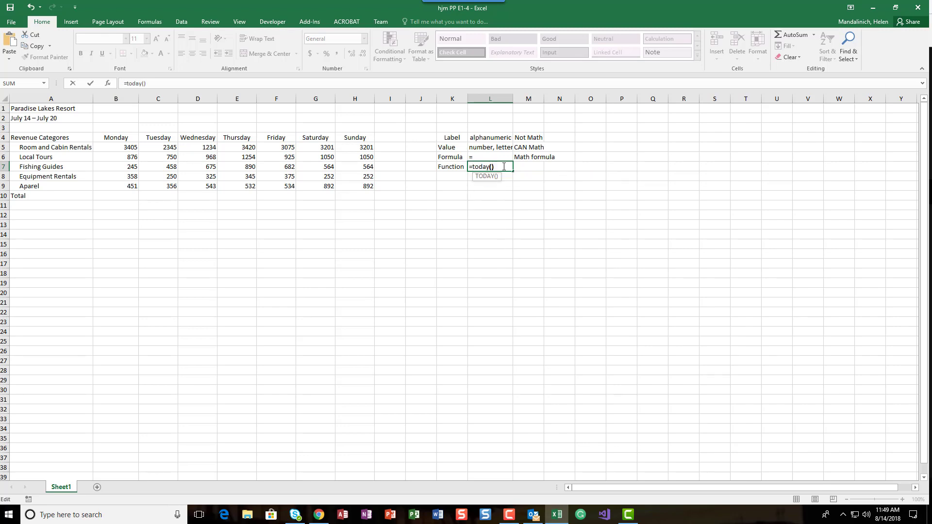
pyautogui.click(473, 168)
pyautogui.press('End')
pyautogui.press('Tab')
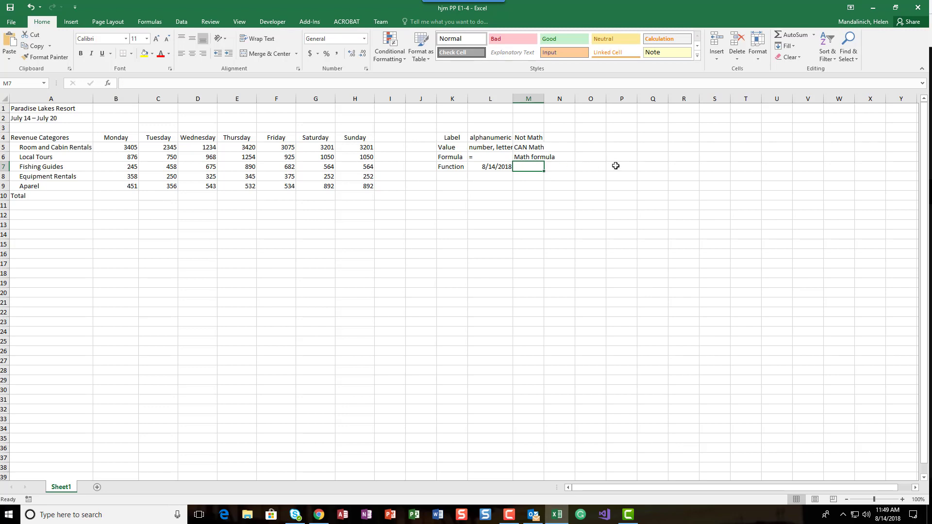
# Enter "Math formula - specialized" in M7 as the description of functions.
pyautogui.write('Math formu')
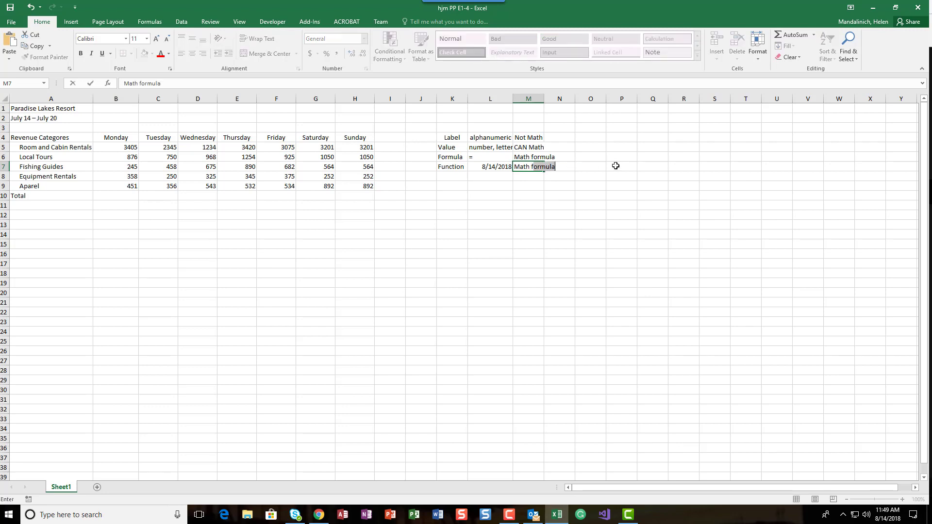
pyautogui.write('la - specialized')
pyautogui.press('Return')
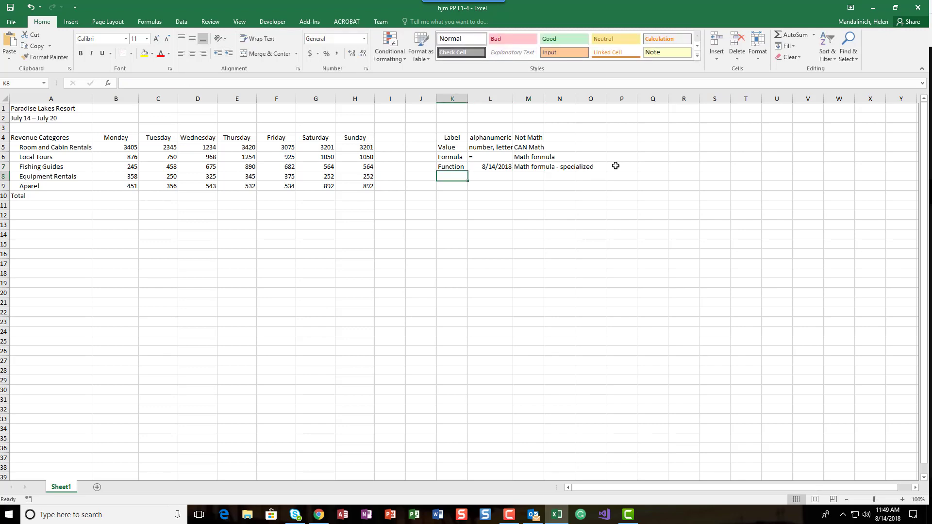
# Review the data-type notes and clear the contents of K4:P8.
pyautogui.click(462, 167)
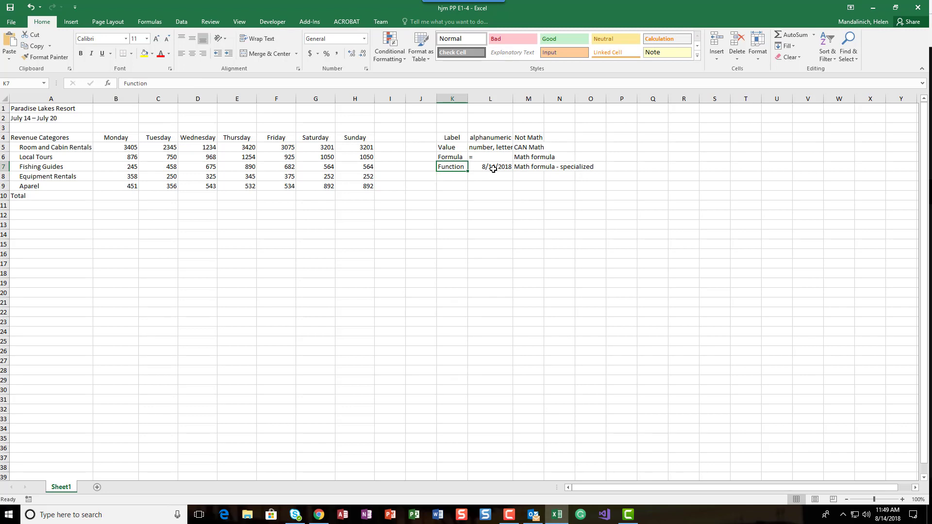
pyautogui.click(453, 139)
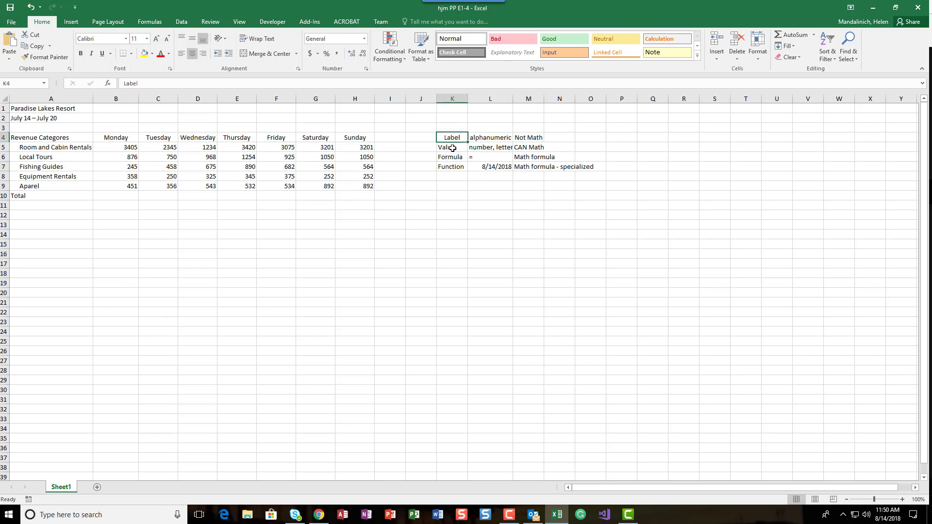
pyautogui.click(454, 154)
pyautogui.click(453, 168)
pyautogui.moveTo(453, 138); pyautogui.dragTo(616, 173)
pyautogui.press('Delete')
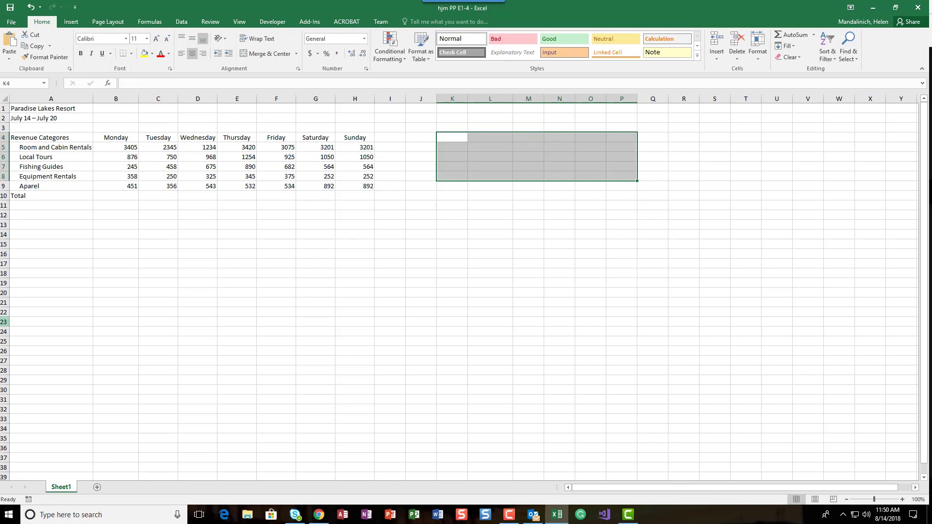
# Total Monday's revenue in B10 with AutoSum over B5:B9 and fill the formula across through Sunday in H10.
pyautogui.click(128, 196)
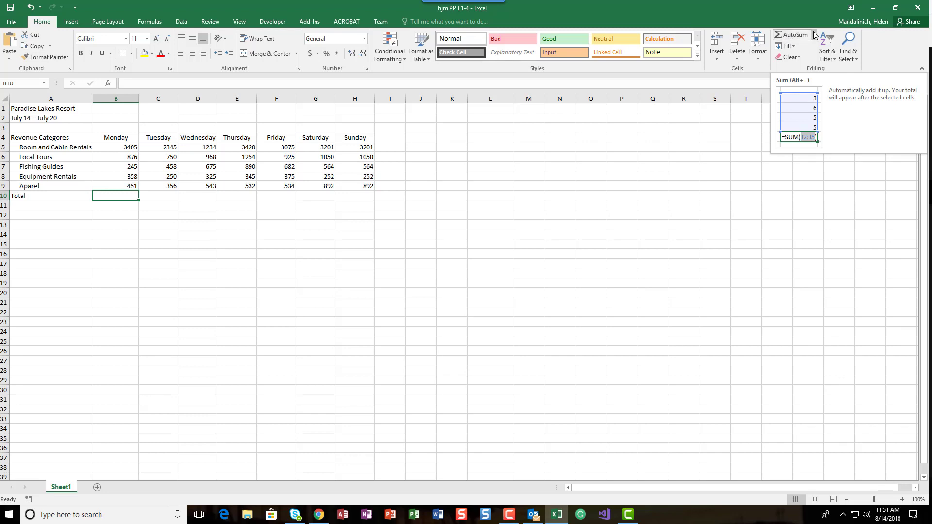
pyautogui.click(784, 36)
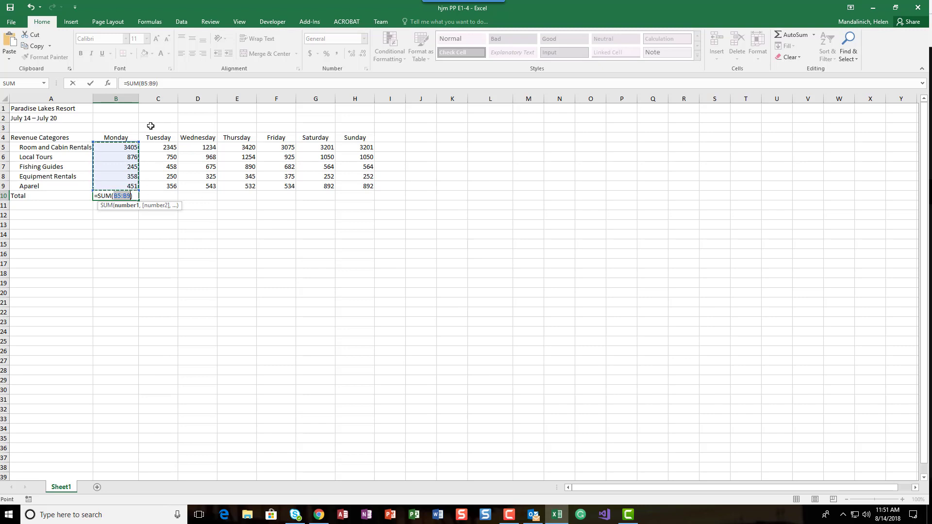
pyautogui.click(91, 85)
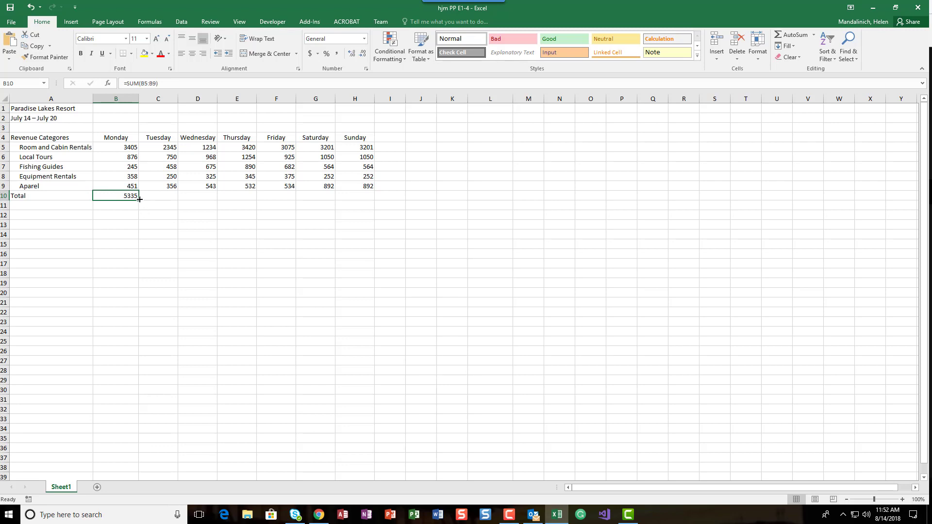
pyautogui.moveTo(140, 199); pyautogui.dragTo(356, 192)
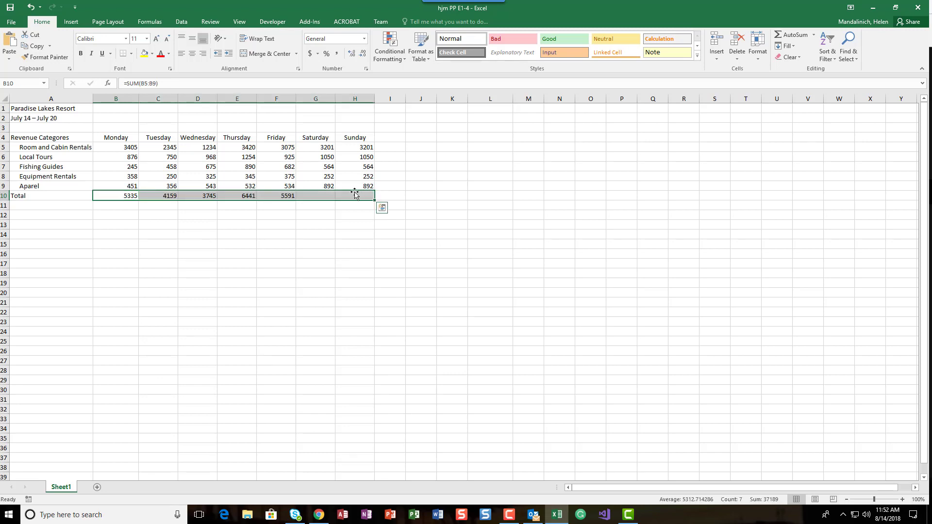
# Examine the SUM formulas of the daily totals in B10:H10 to compare their cell ranges.
pyautogui.click(120, 198)
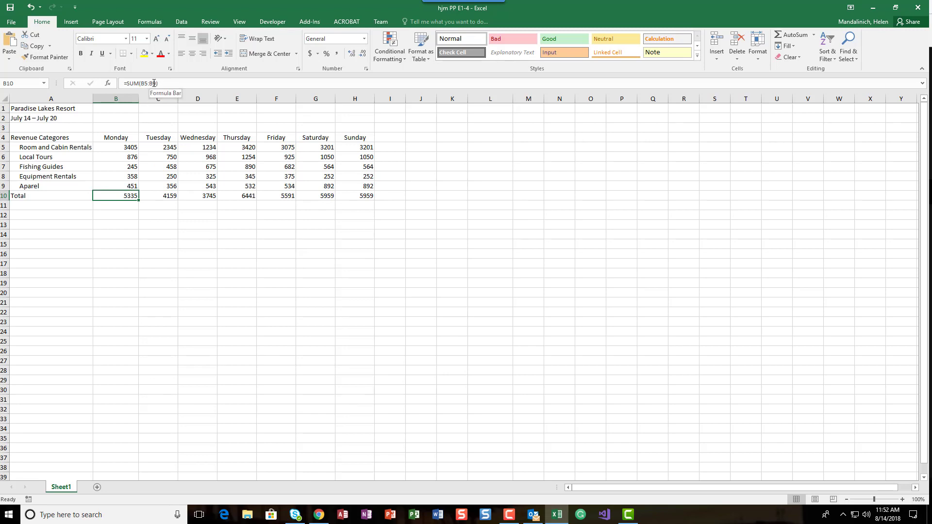
pyautogui.click(173, 196)
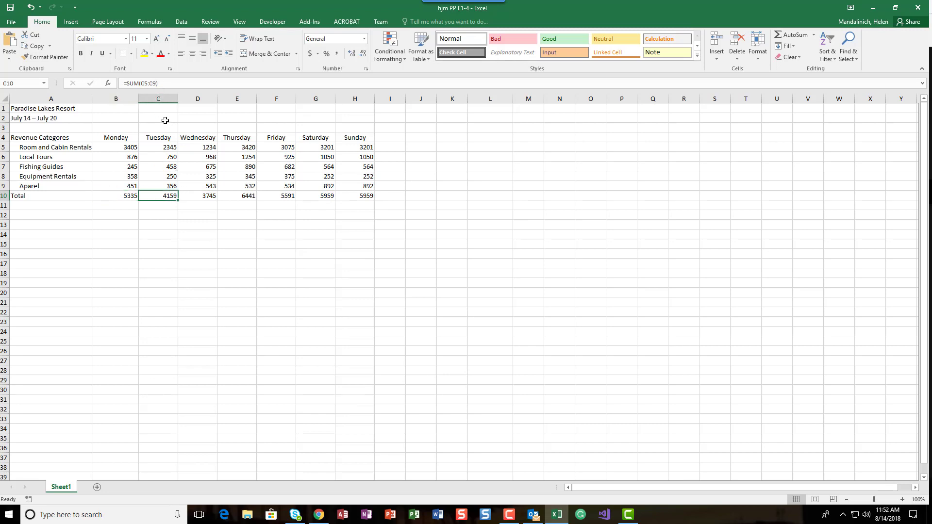
pyautogui.click(211, 196)
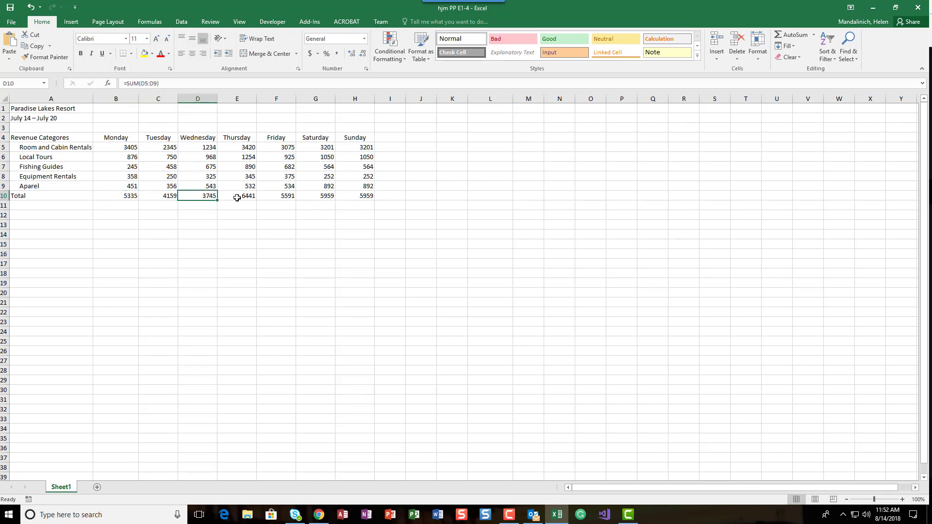
pyautogui.click(237, 198)
pyautogui.click(275, 197)
pyautogui.click(309, 198)
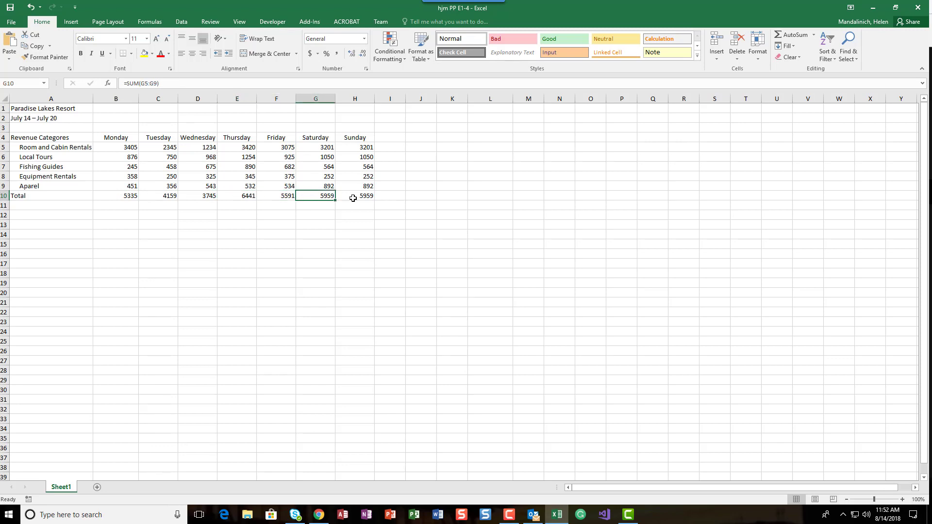
pyautogui.click(353, 198)
pyautogui.click(134, 195)
pyautogui.click(172, 194)
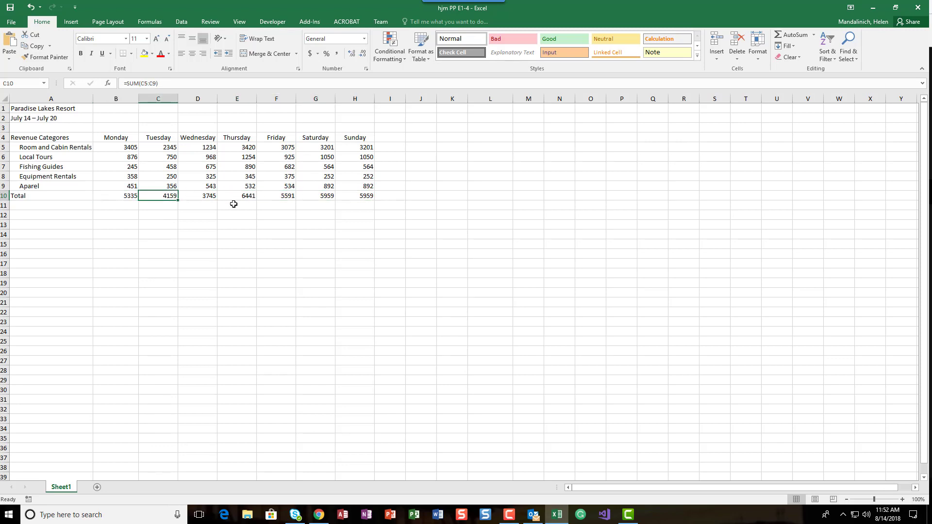
pyautogui.click(106, 195)
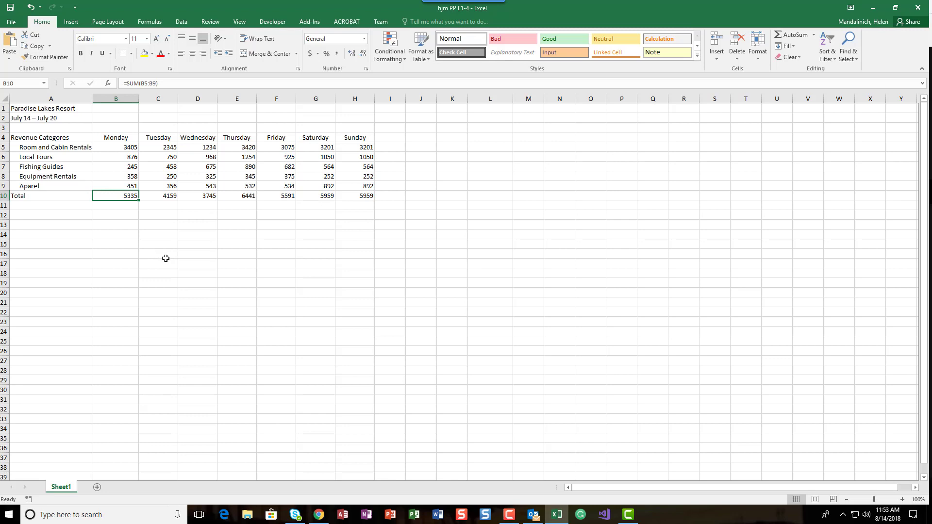
# Save the workbook.
pyautogui.click(11, 8)
# Total the Room and Cabin Rentals row in J5 with AutoSum over B5:H5 and fill the formula down to J10.
pyautogui.click(428, 137)
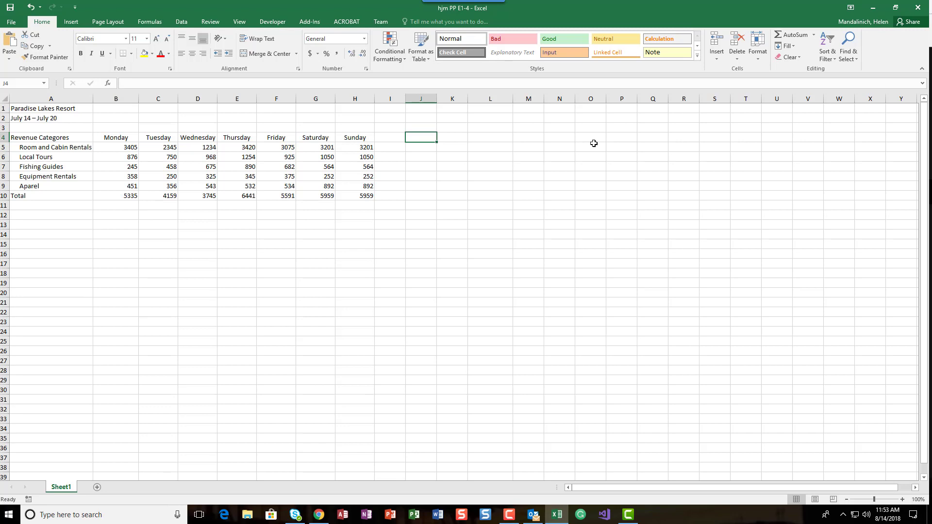
pyautogui.press('Left')
pyautogui.press('Right')
pyautogui.press('Down')
pyautogui.click(792, 36)
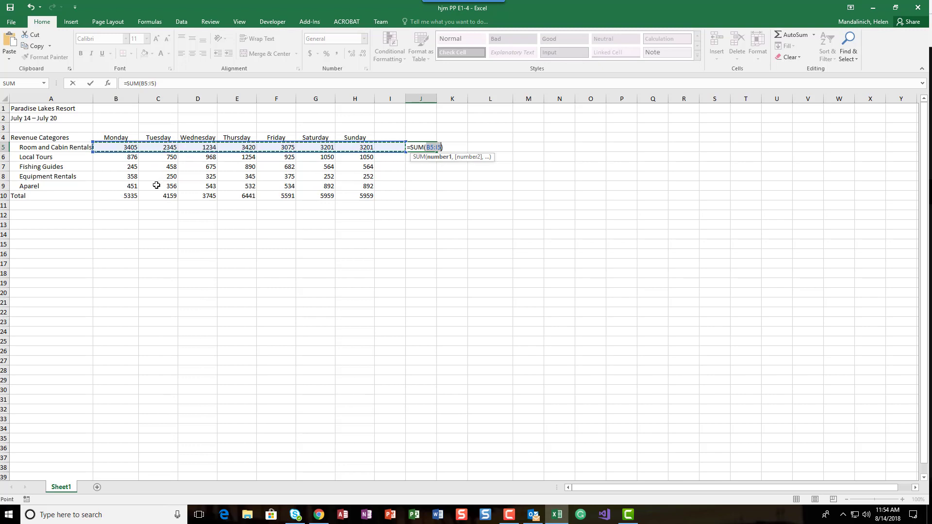
pyautogui.click(119, 147)
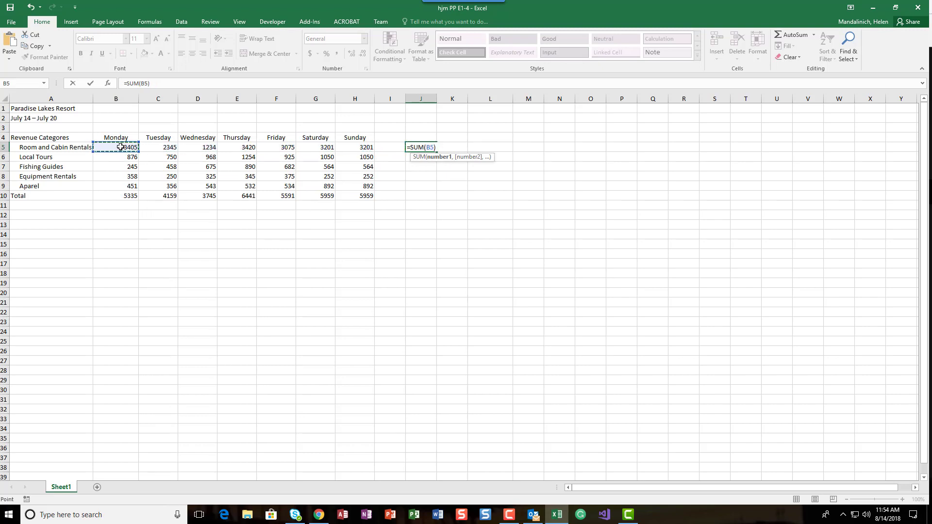
pyautogui.moveTo(134, 148); pyautogui.dragTo(354, 146)
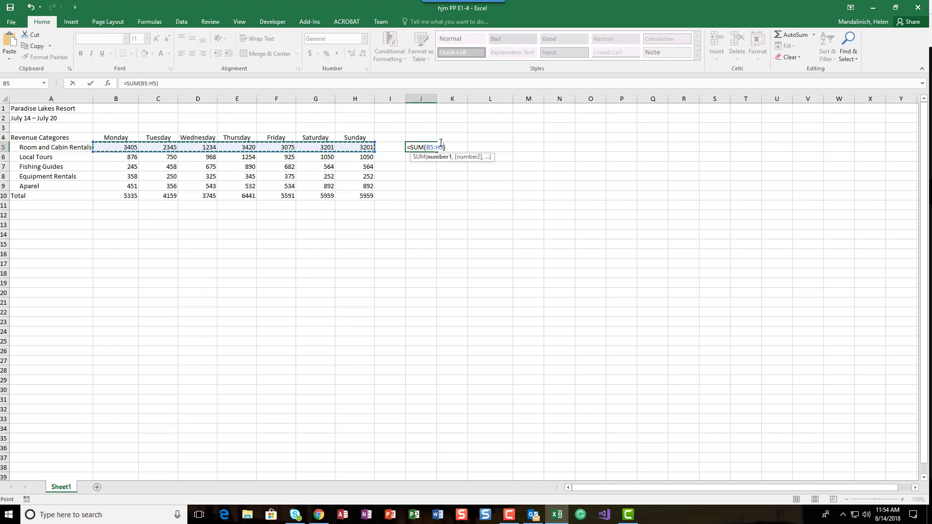
pyautogui.click(91, 83)
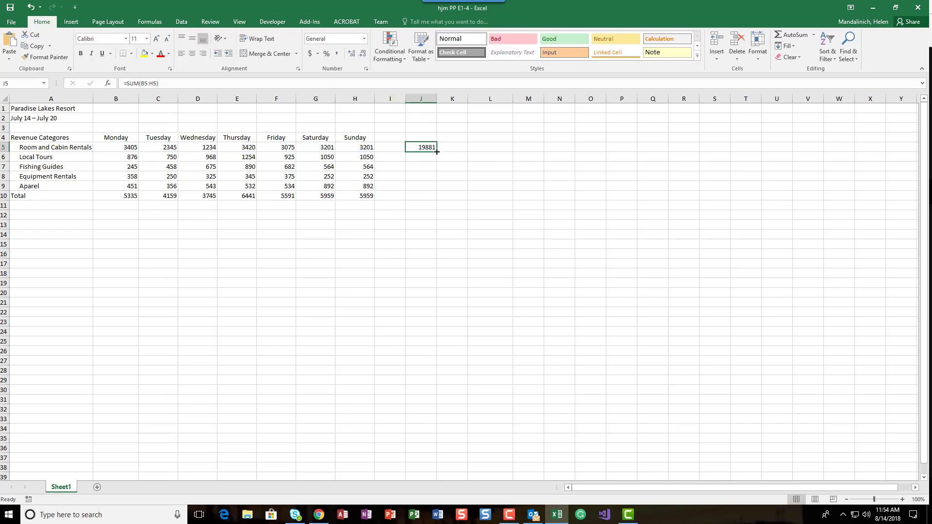
pyautogui.moveTo(437, 152); pyautogui.dragTo(437, 199)
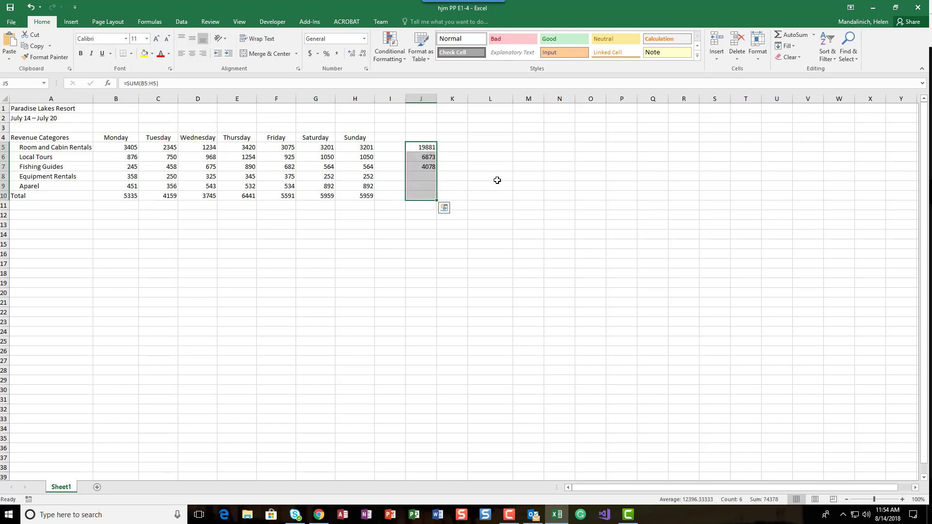
# Move the row totals from J5:J10 to I5:I10, directly beside the Sunday column.
pyautogui.click(421, 148)
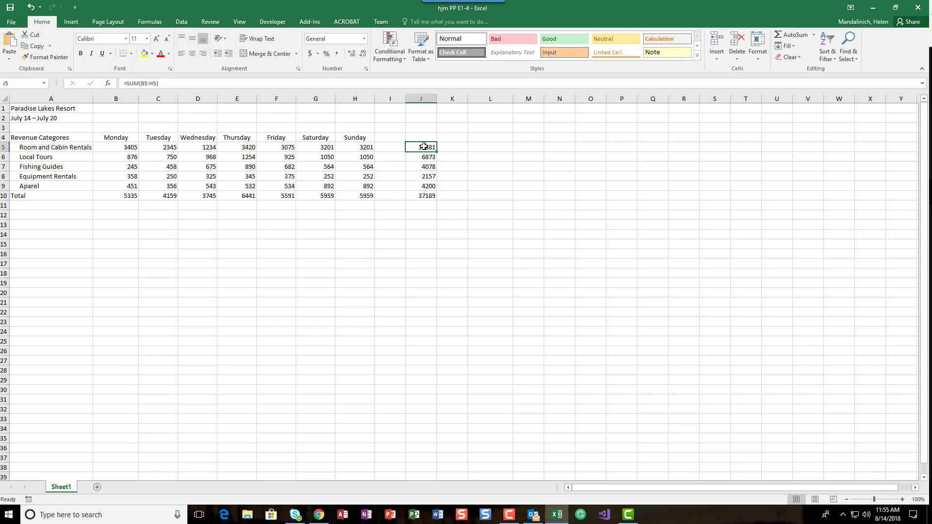
pyautogui.moveTo(423, 148); pyautogui.dragTo(425, 195)
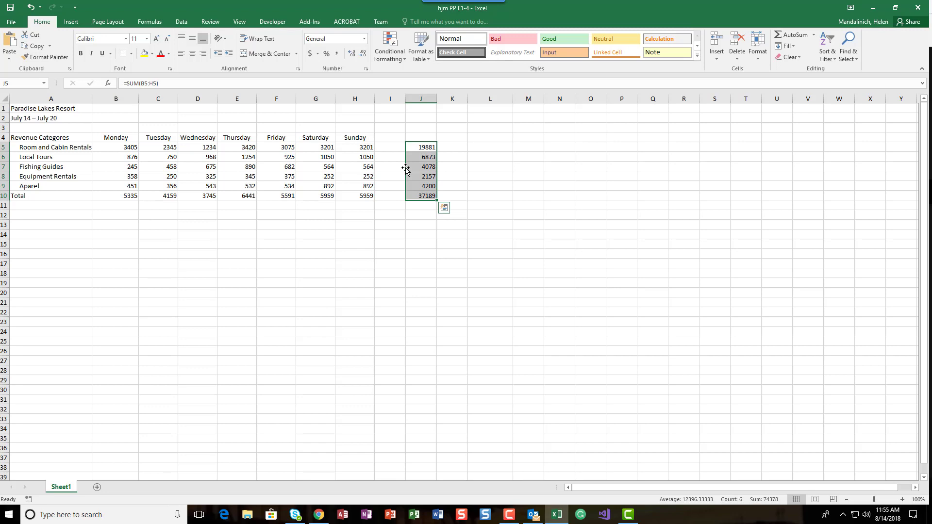
pyautogui.moveTo(406, 168); pyautogui.dragTo(401, 172)
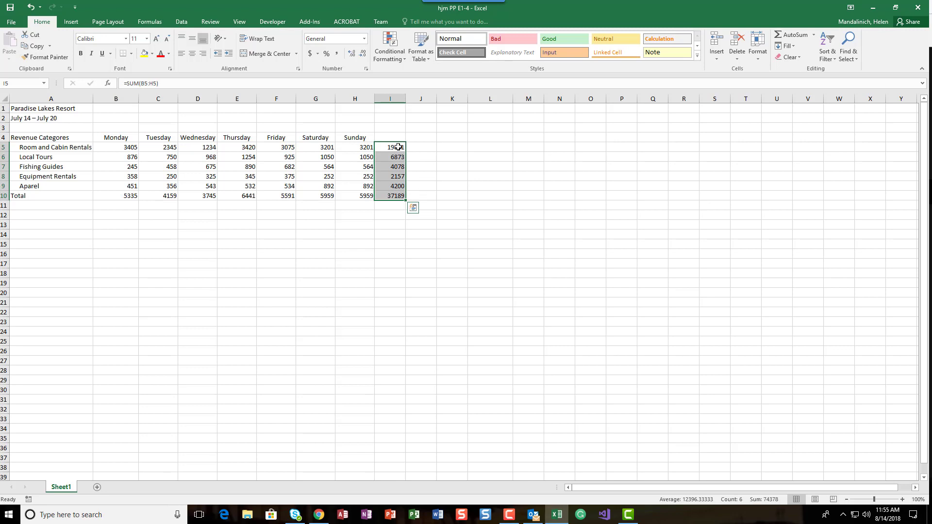
pyautogui.click(398, 147)
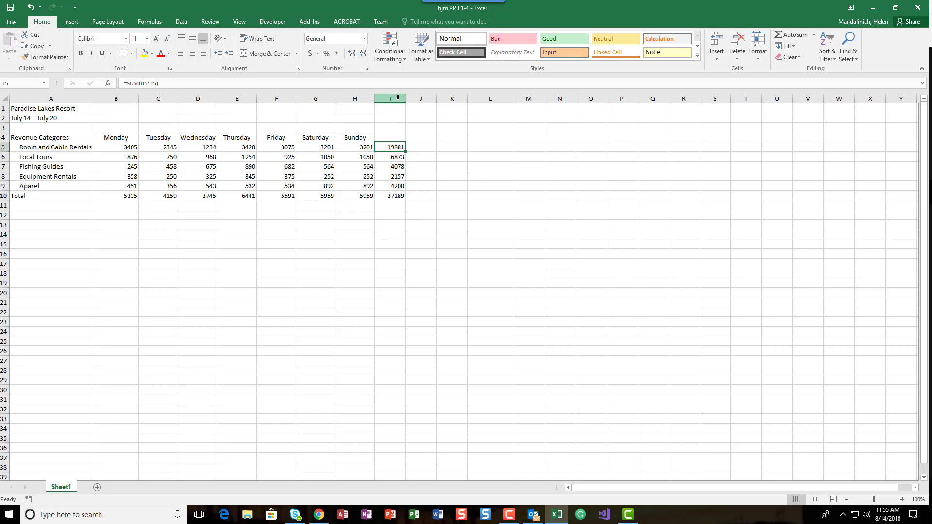
# Enter "Total" in I4 as the heading of the row totals.
pyautogui.click(391, 138)
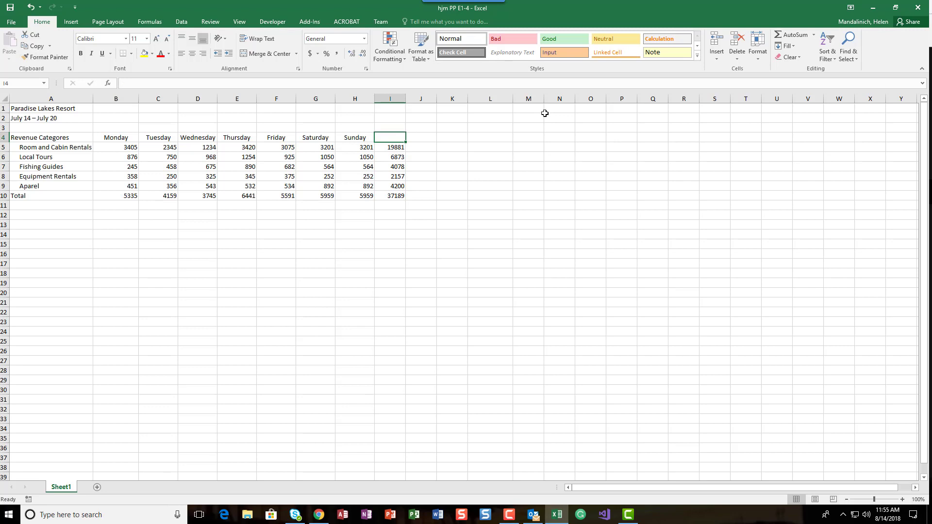
pyautogui.write('Total')
pyautogui.press('Return')
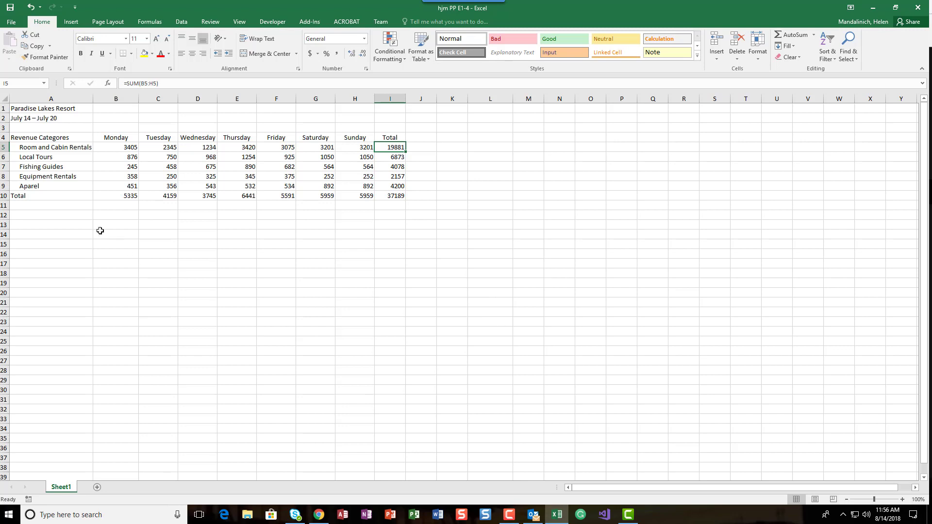
# Apply the Title cell style to "Paradise Lakes Resort" in A1.
pyautogui.click(18, 107)
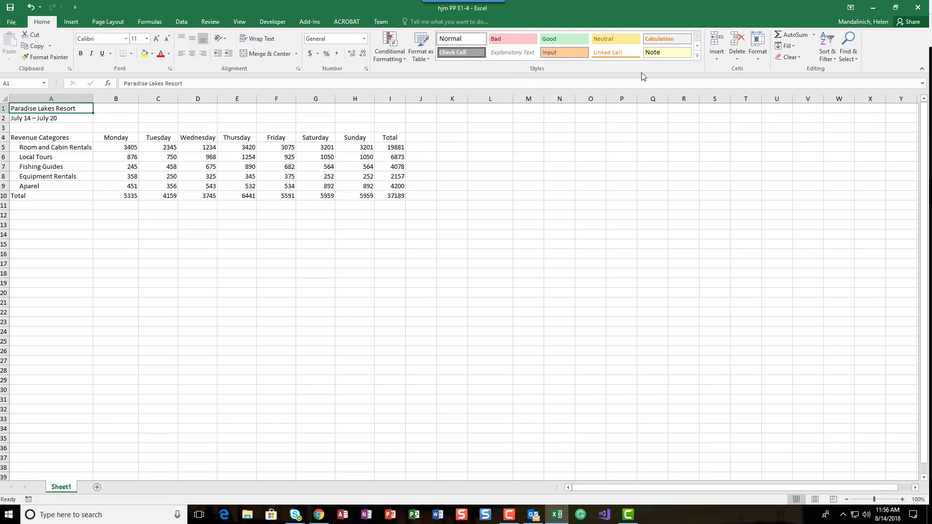
pyautogui.click(697, 57)
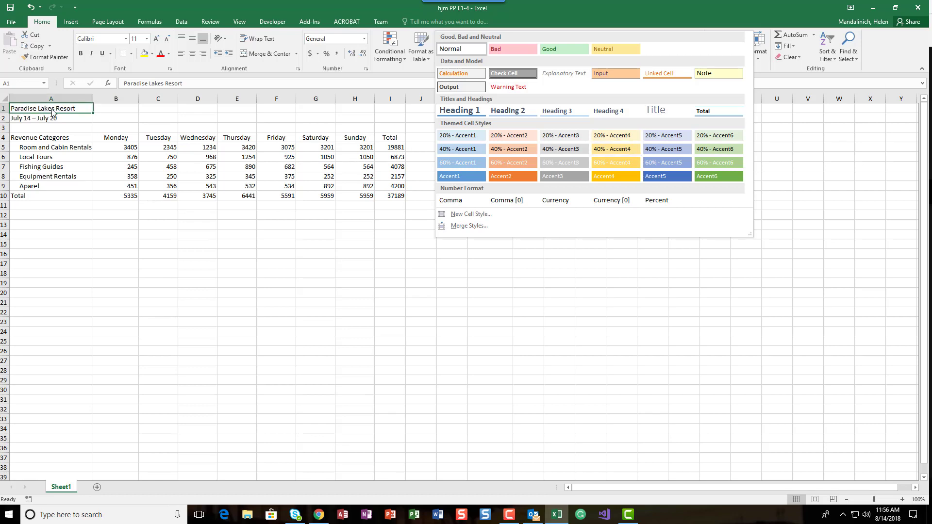
pyautogui.click(659, 112)
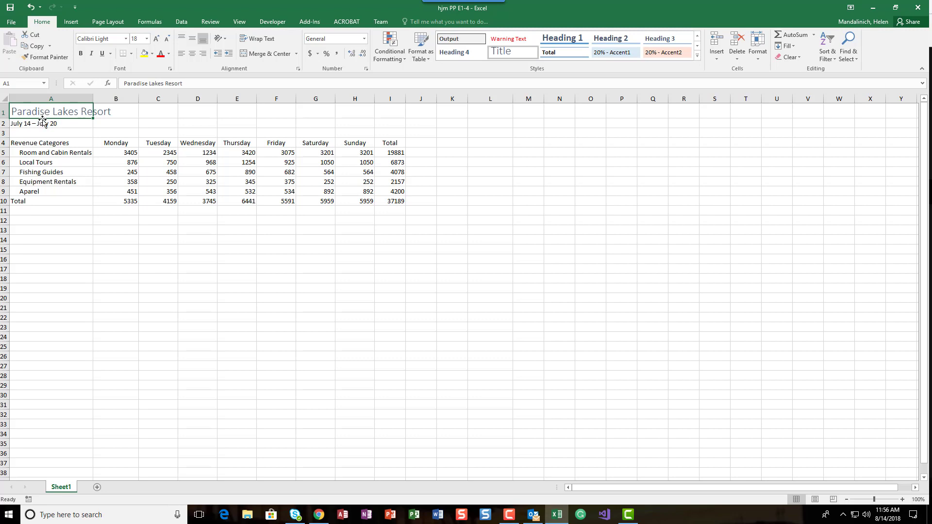
# Apply the Heading 2 cell style to the date range in A2.
pyautogui.click(43, 122)
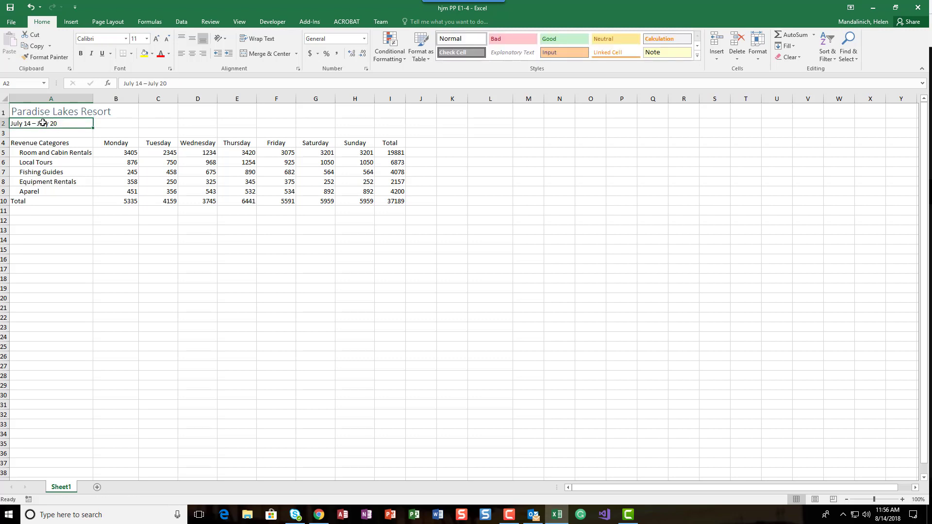
pyautogui.click(697, 56)
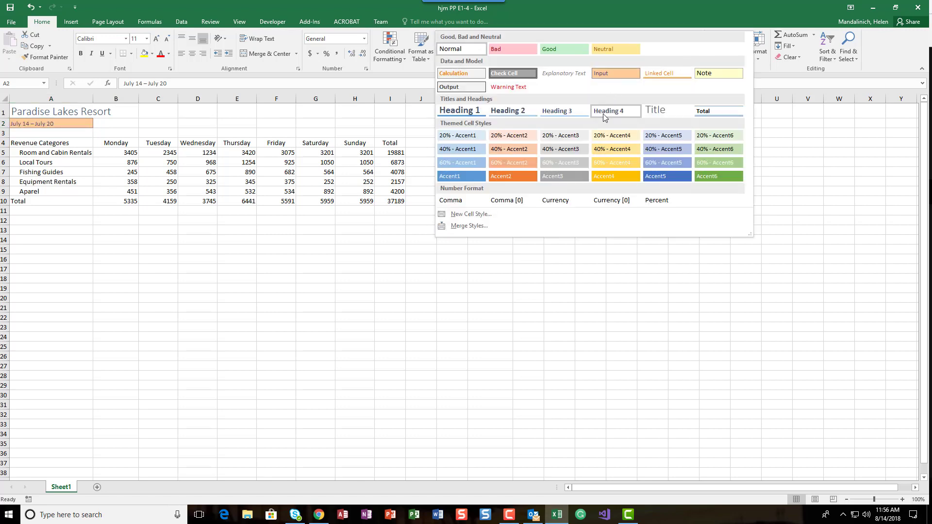
pyautogui.click(525, 114)
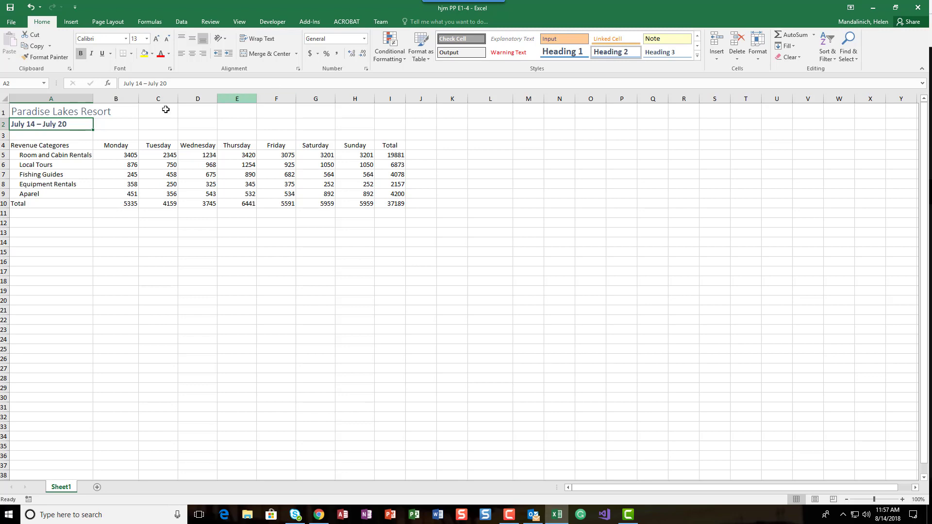
# Apply the Total cell style to the totals row A10:I10.
pyautogui.moveTo(31, 203); pyautogui.dragTo(383, 205)
pyautogui.click(698, 55)
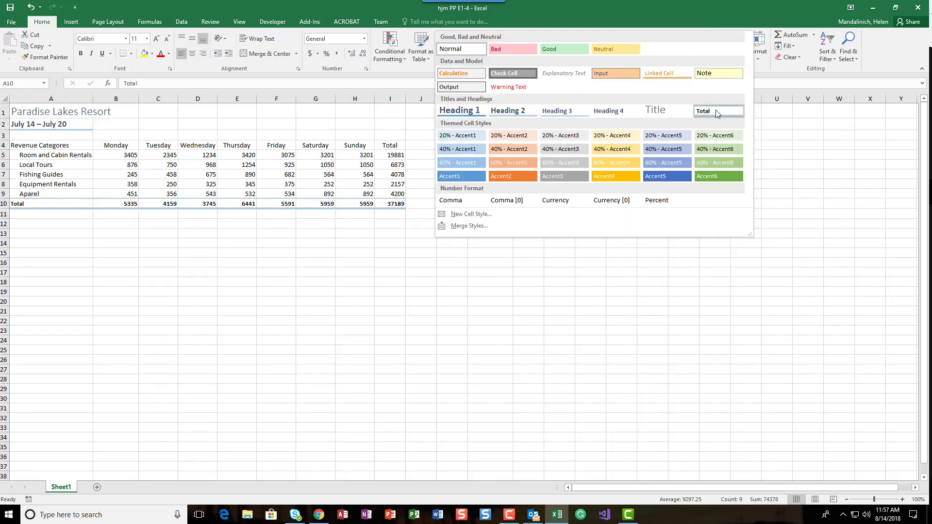
pyautogui.click(715, 111)
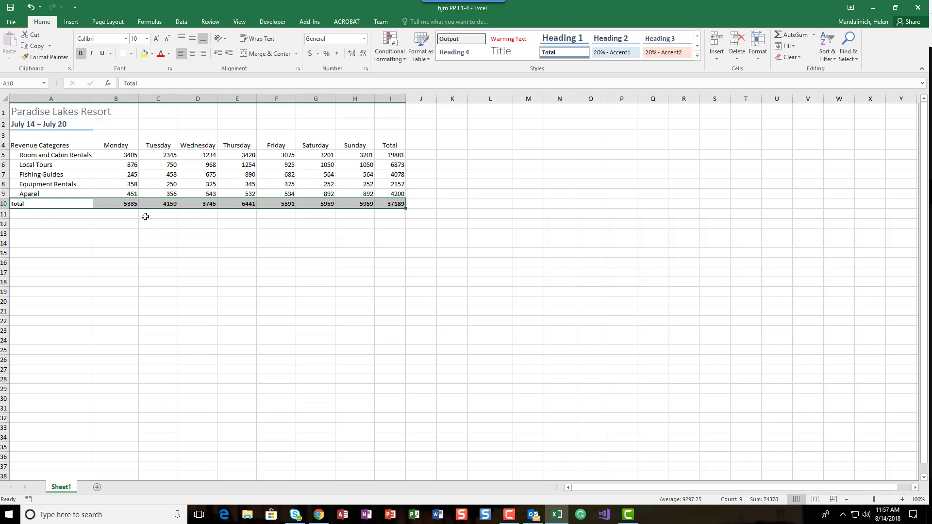
# Apply the 20% - Accent1 cell style to the category labels A4:A10 and the column headings B4:I4 together.
pyautogui.click(56, 144)
pyautogui.moveTo(56, 144); pyautogui.dragTo(40, 201)
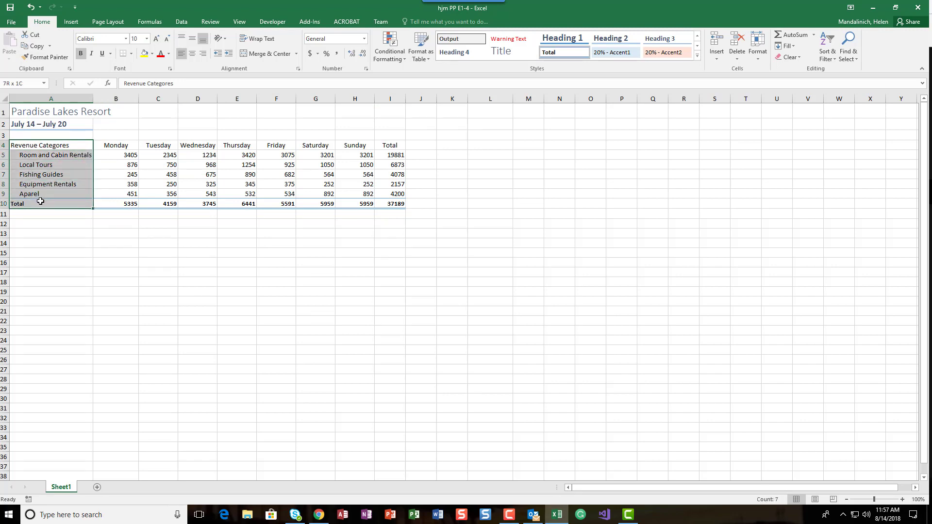
pyautogui.moveTo(40, 201); pyautogui.dragTo(40, 201)
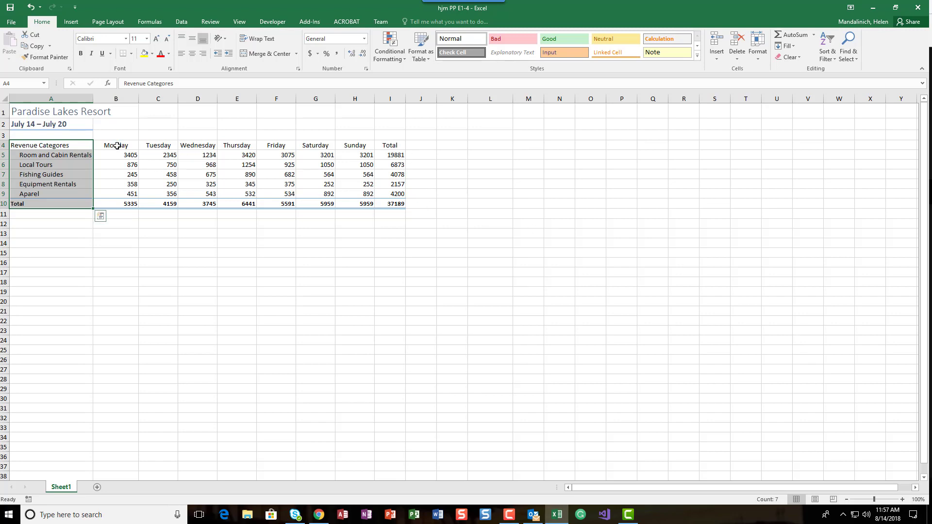
pyautogui.moveTo(117, 146); pyautogui.dragTo(385, 149)
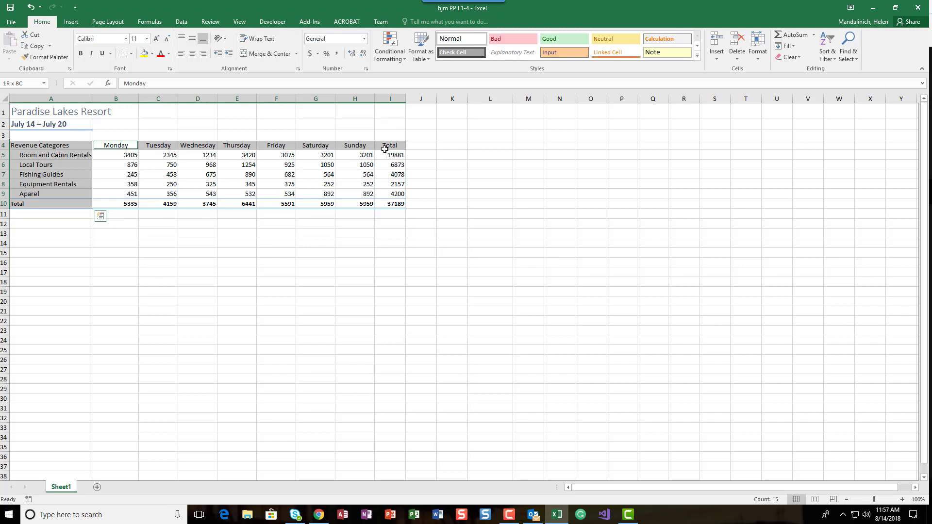
pyautogui.moveTo(385, 149); pyautogui.dragTo(384, 149)
pyautogui.click(697, 57)
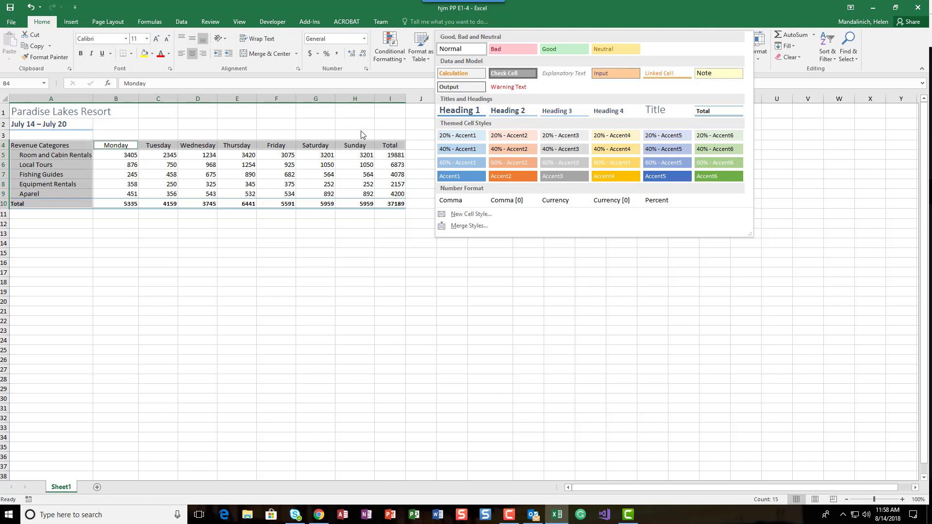
pyautogui.click(446, 138)
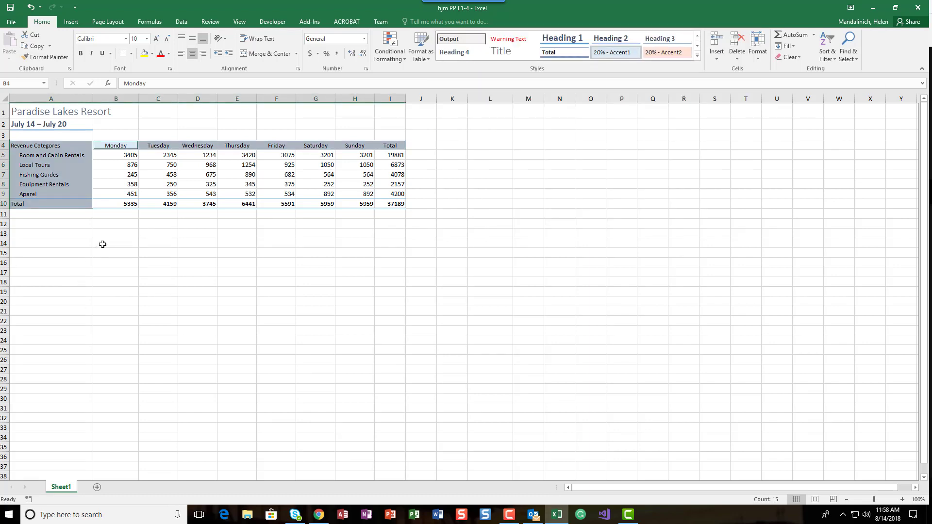
pyautogui.click(697, 55)
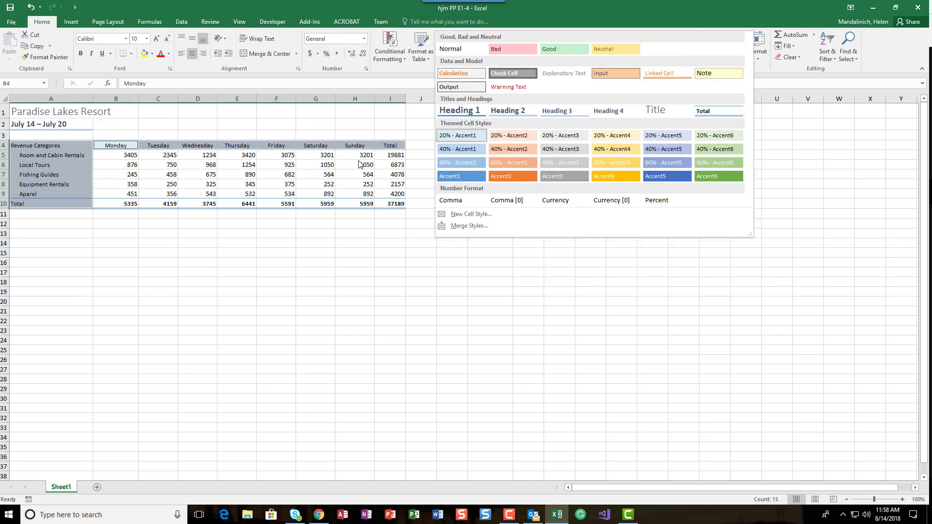
pyautogui.click(459, 138)
pyautogui.click(225, 273)
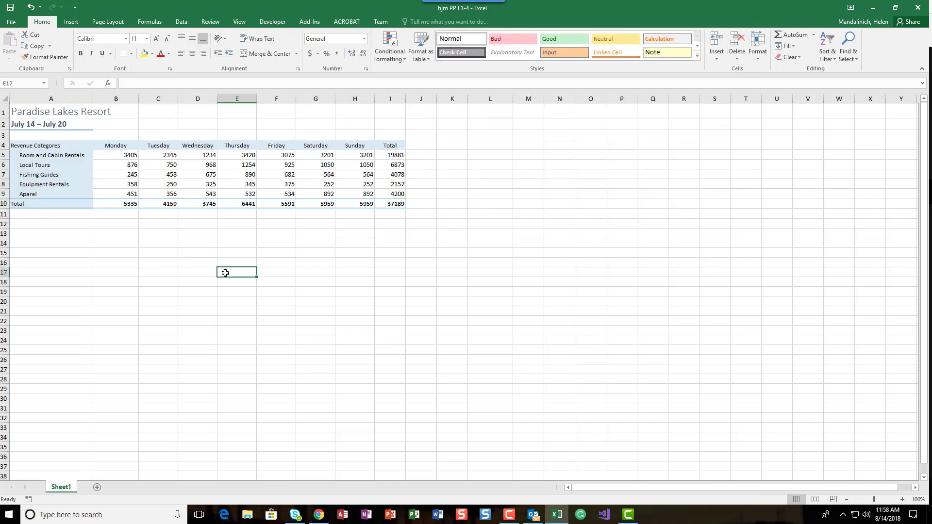